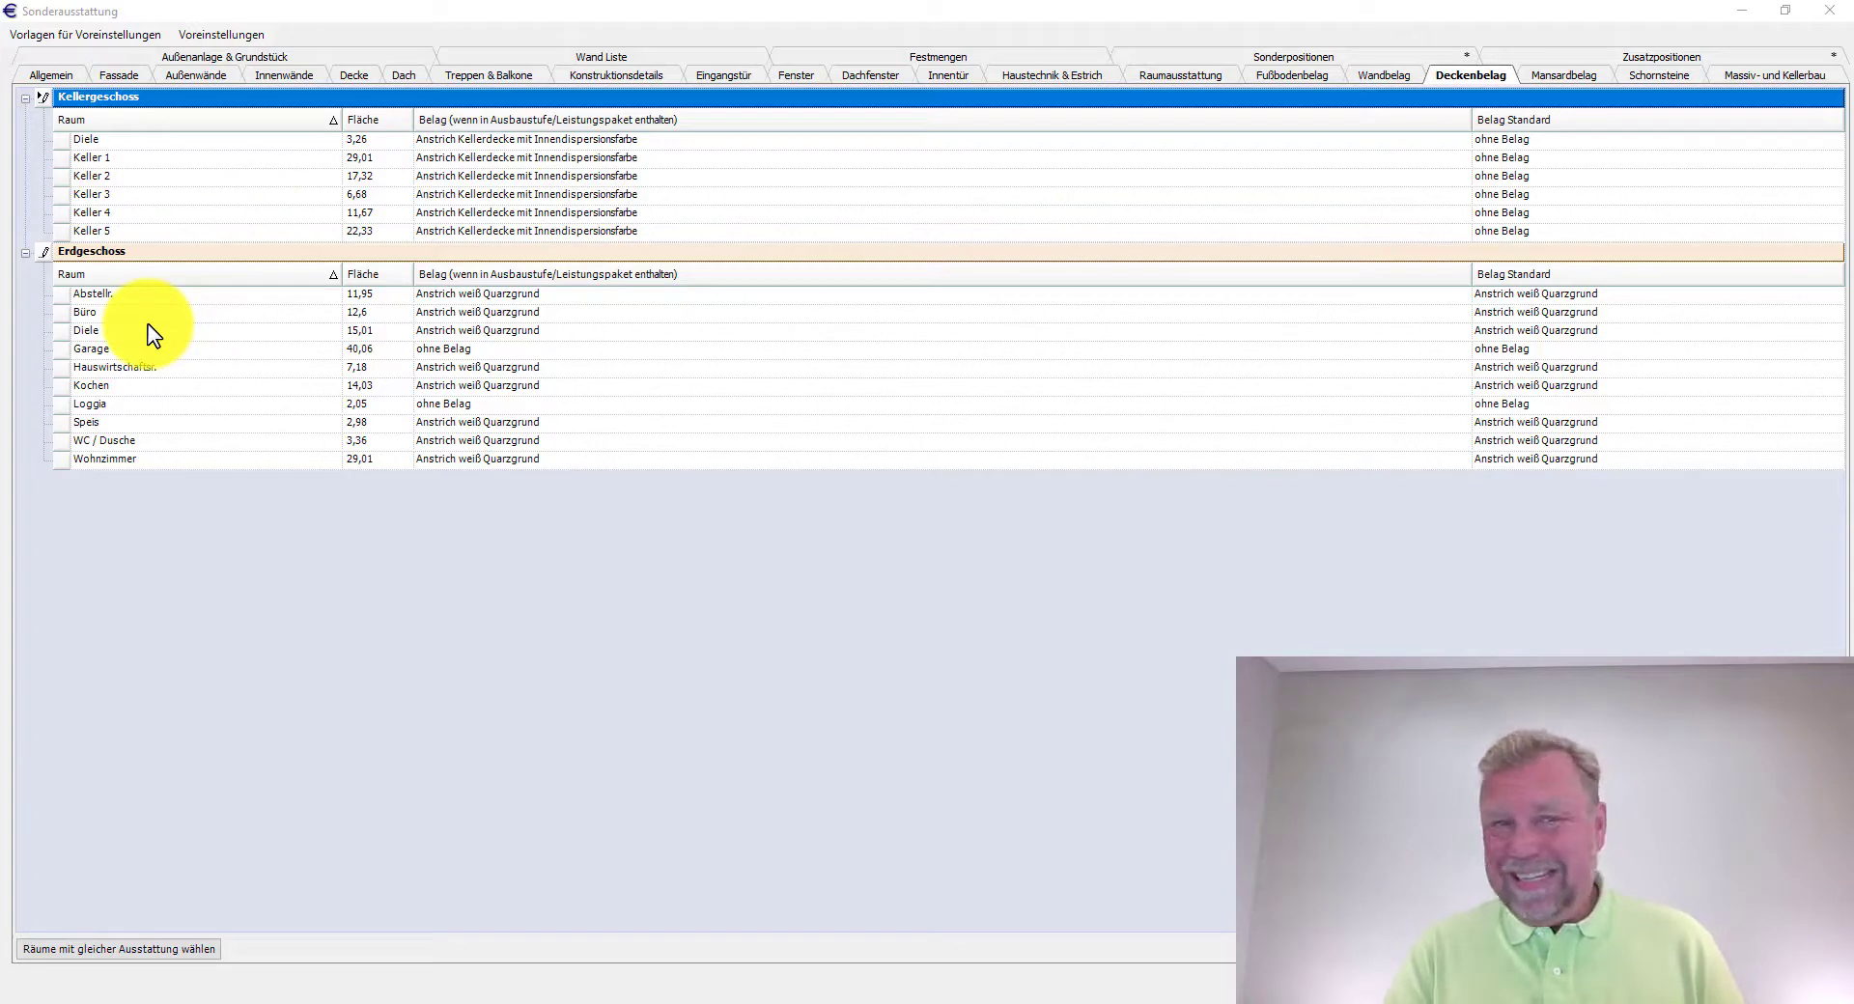
# - Browse the Diele, Garage and Loggia ceiling rows, then render the house in 3D in Vi Plan with F10
pyautogui.click(114, 147)
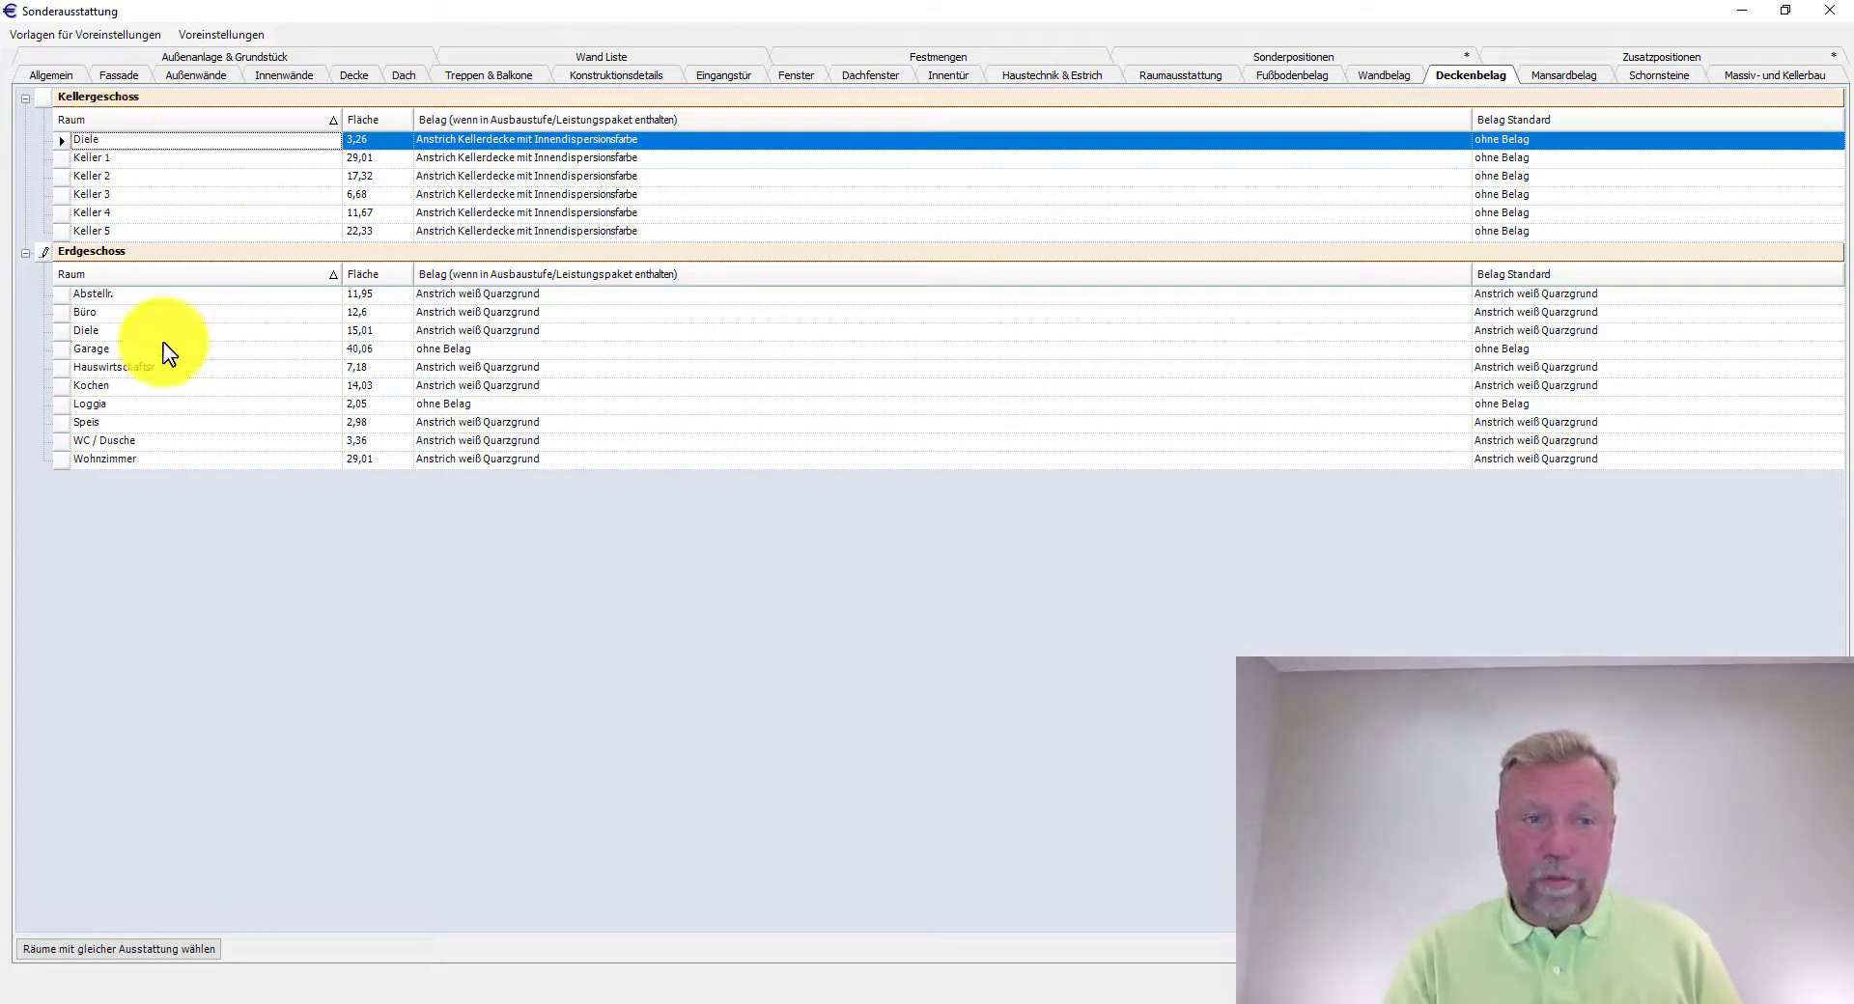
pyautogui.click(124, 350)
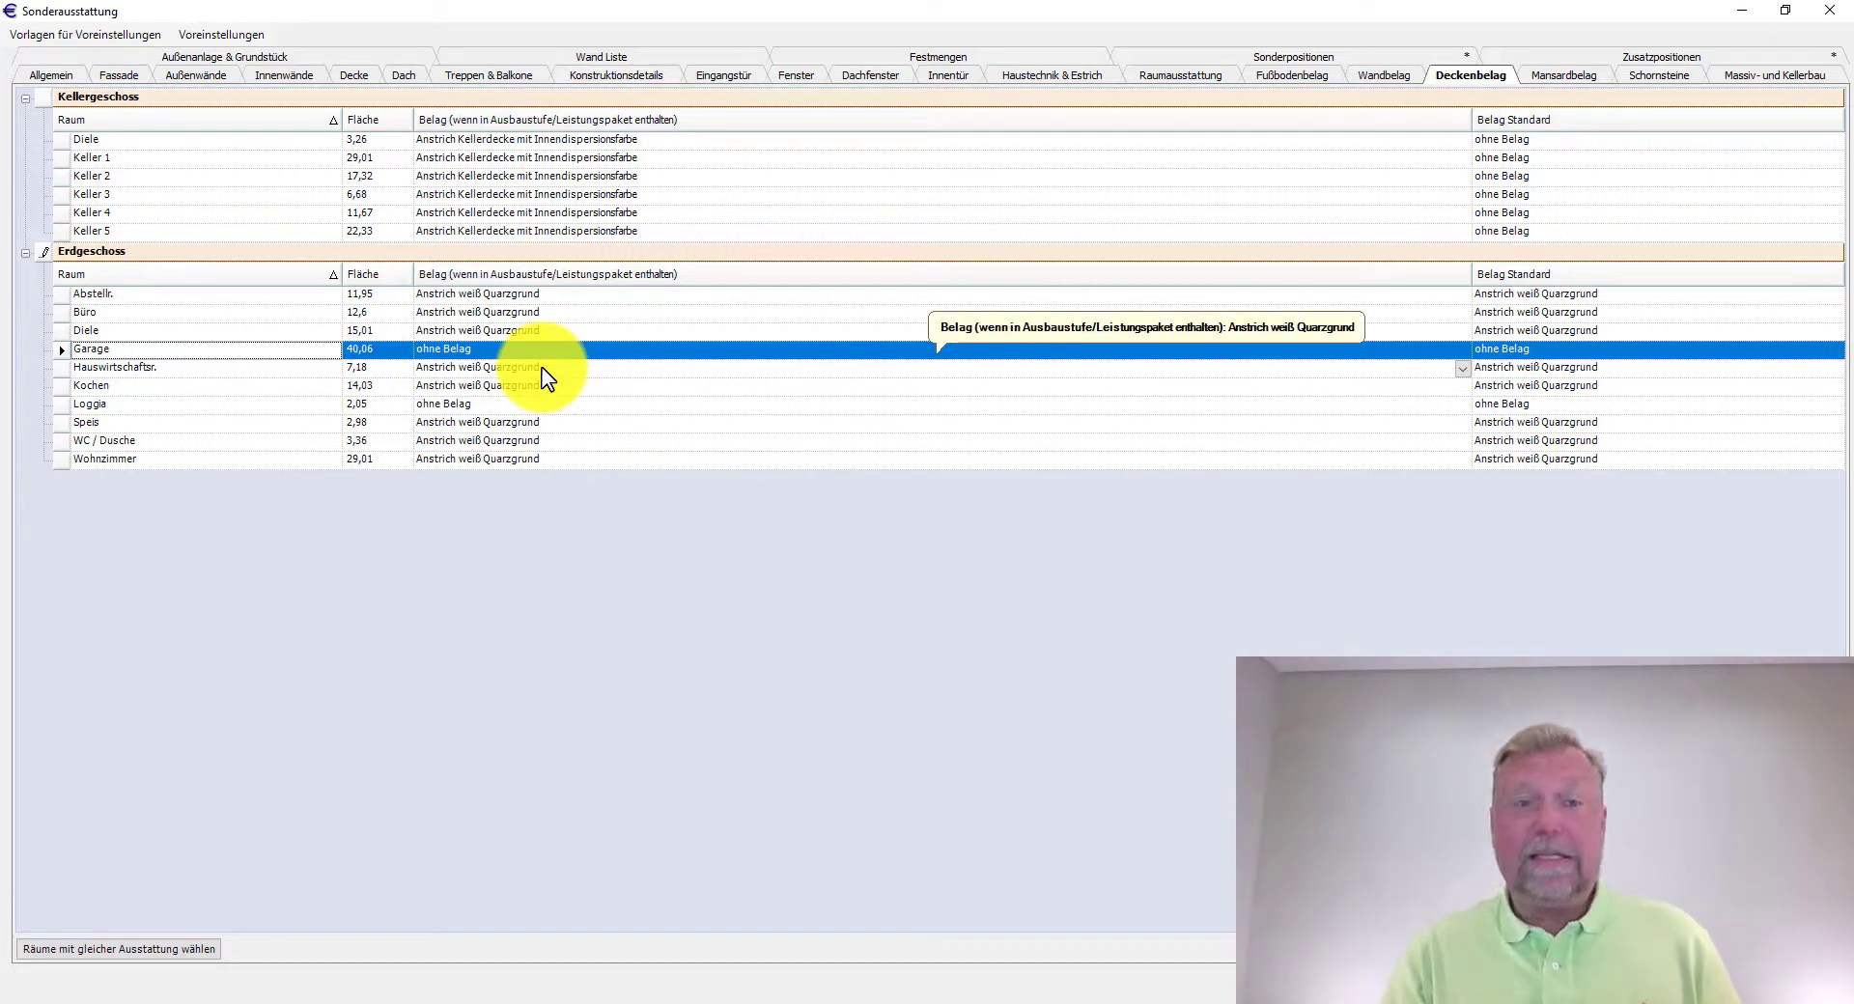
pyautogui.click(462, 408)
pyautogui.click(459, 409)
pyautogui.click(333, 406)
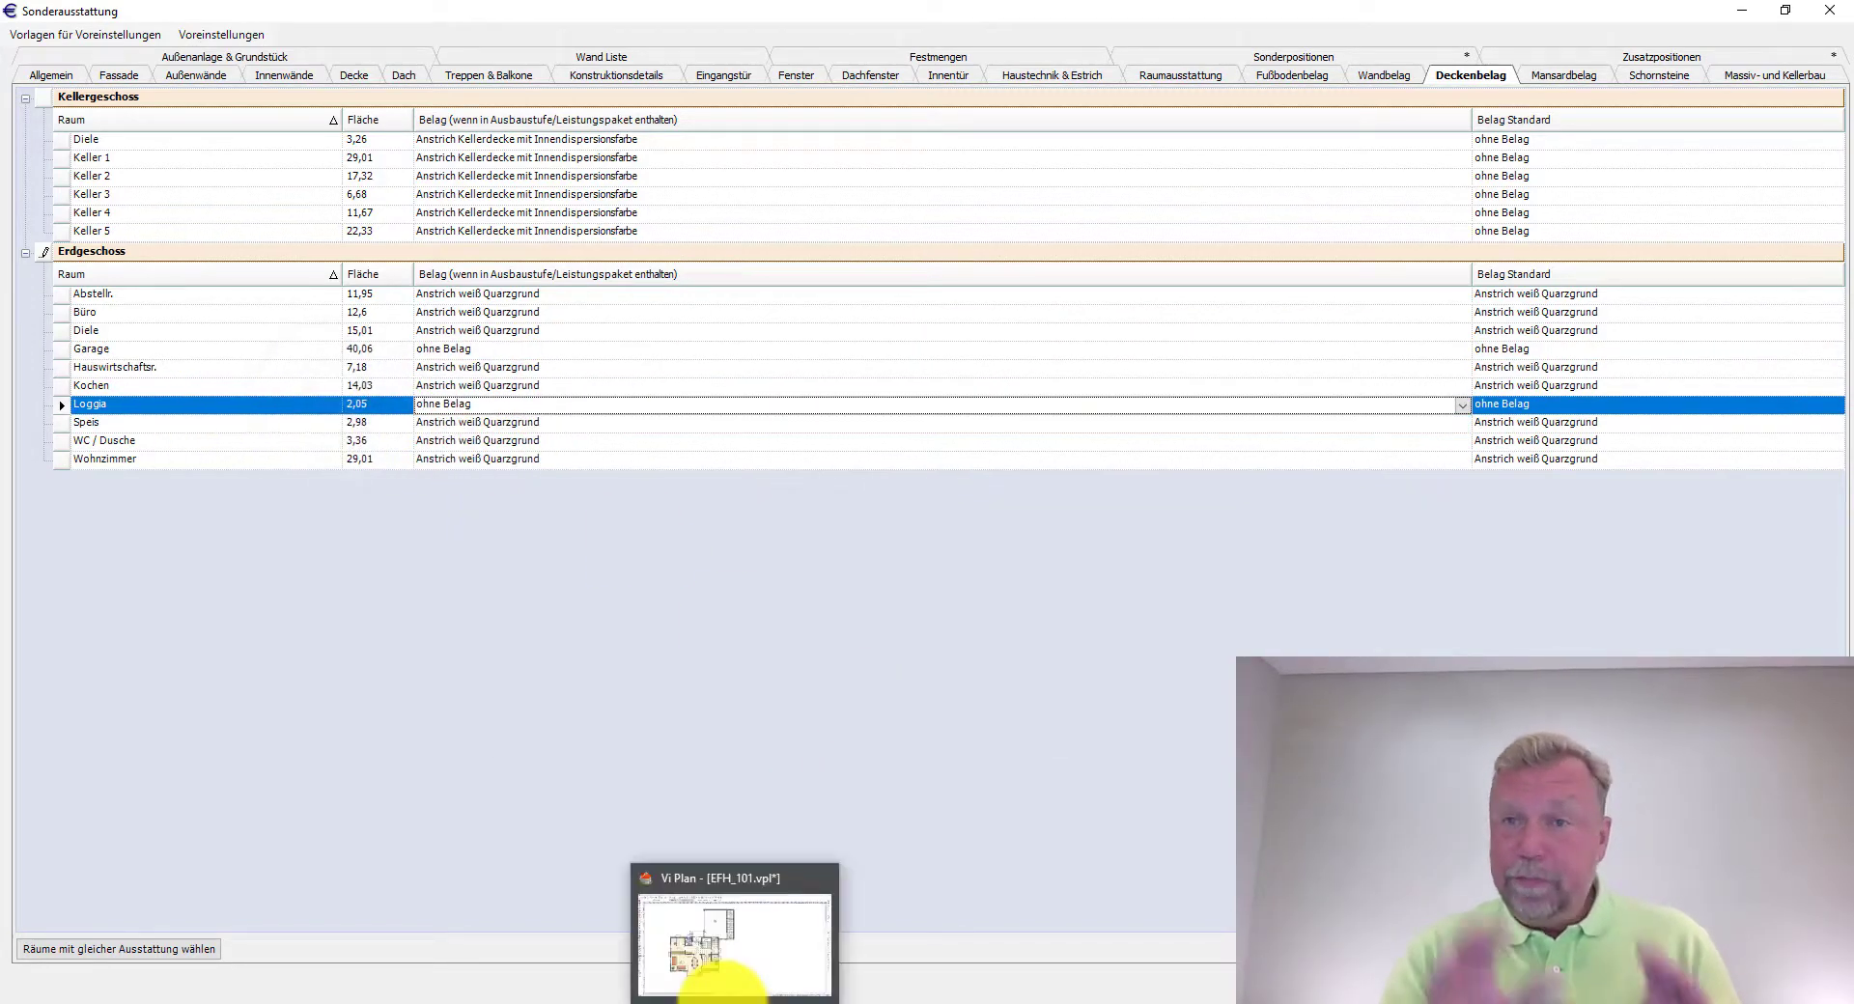
pyautogui.moveTo(732, 995)
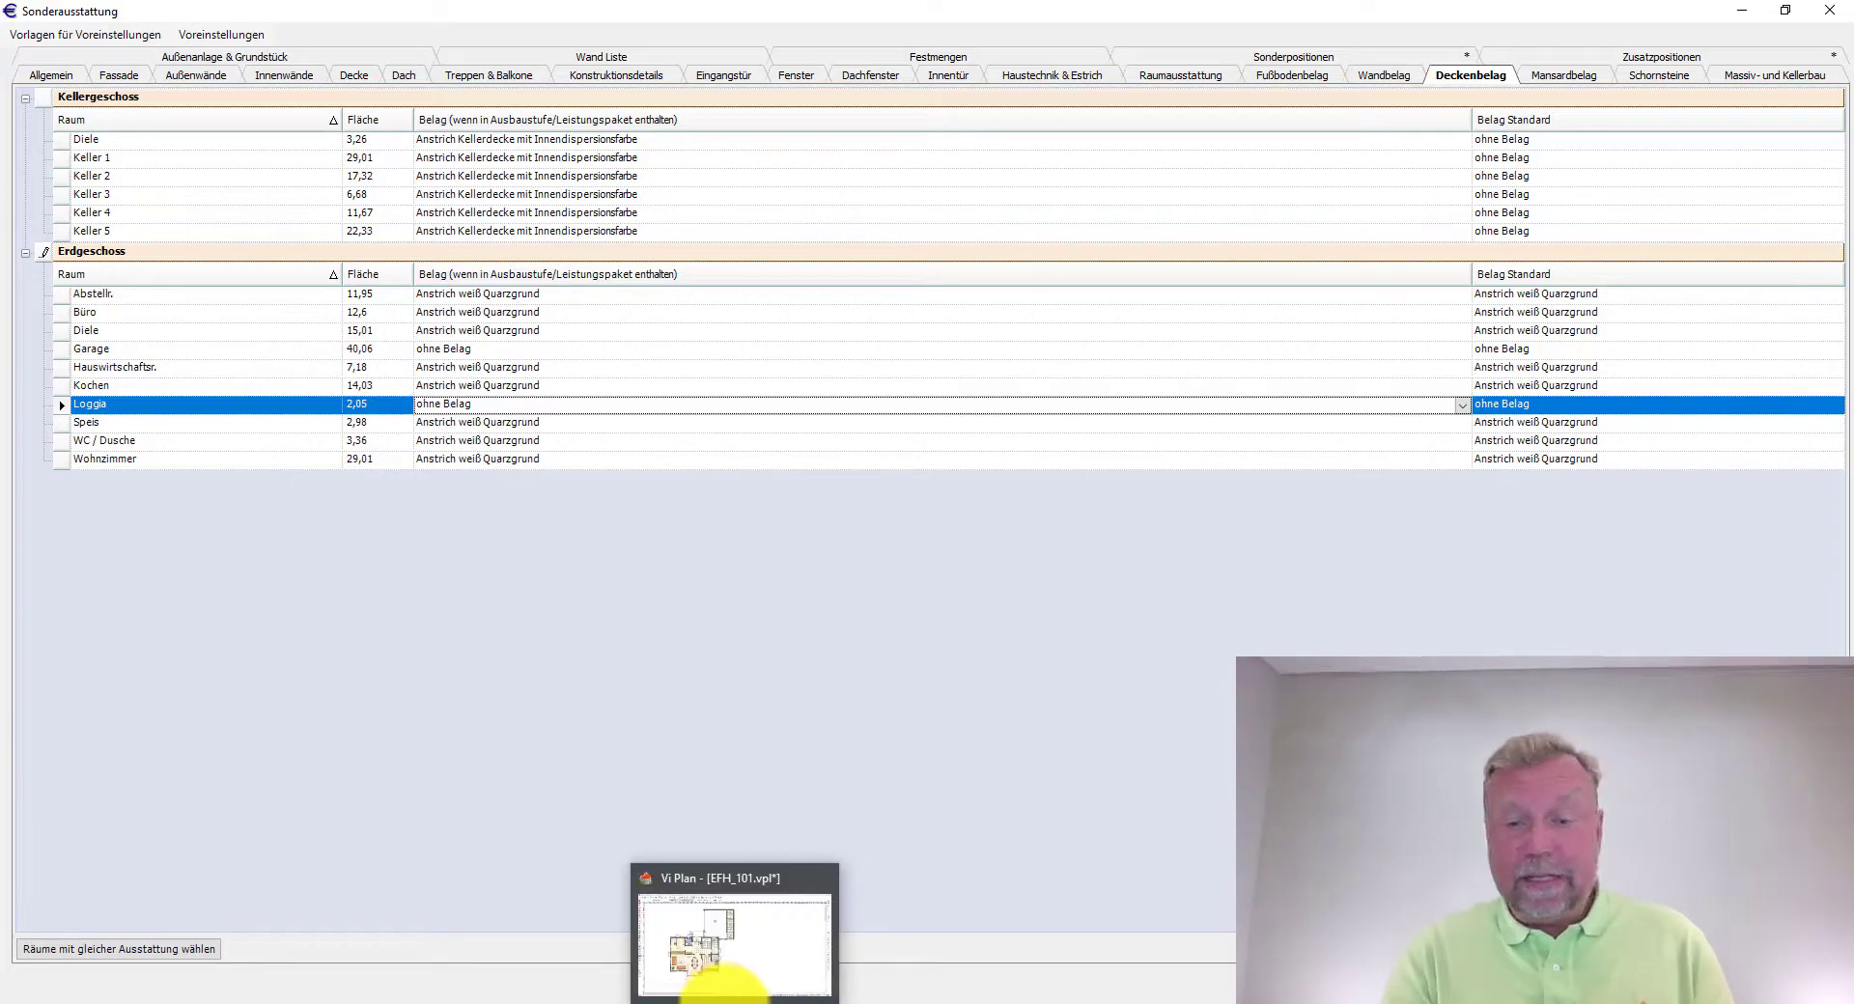
pyautogui.click(725, 981)
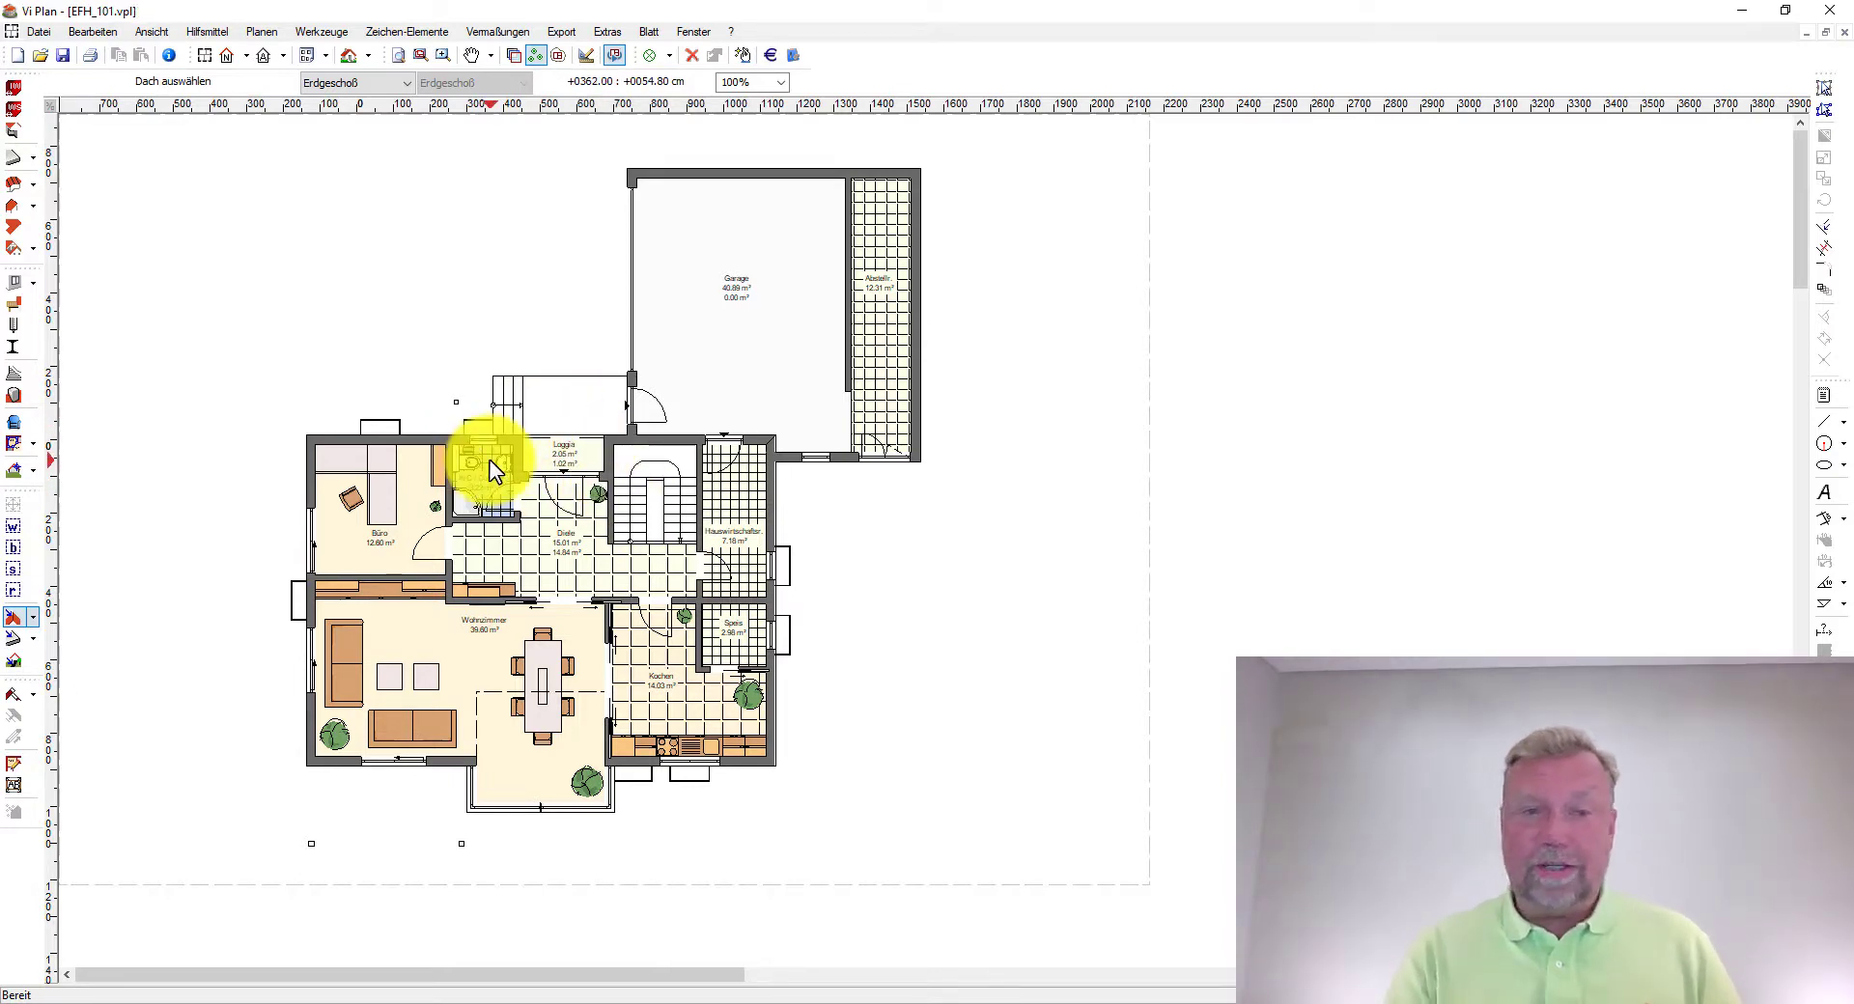
pyautogui.press('F10')
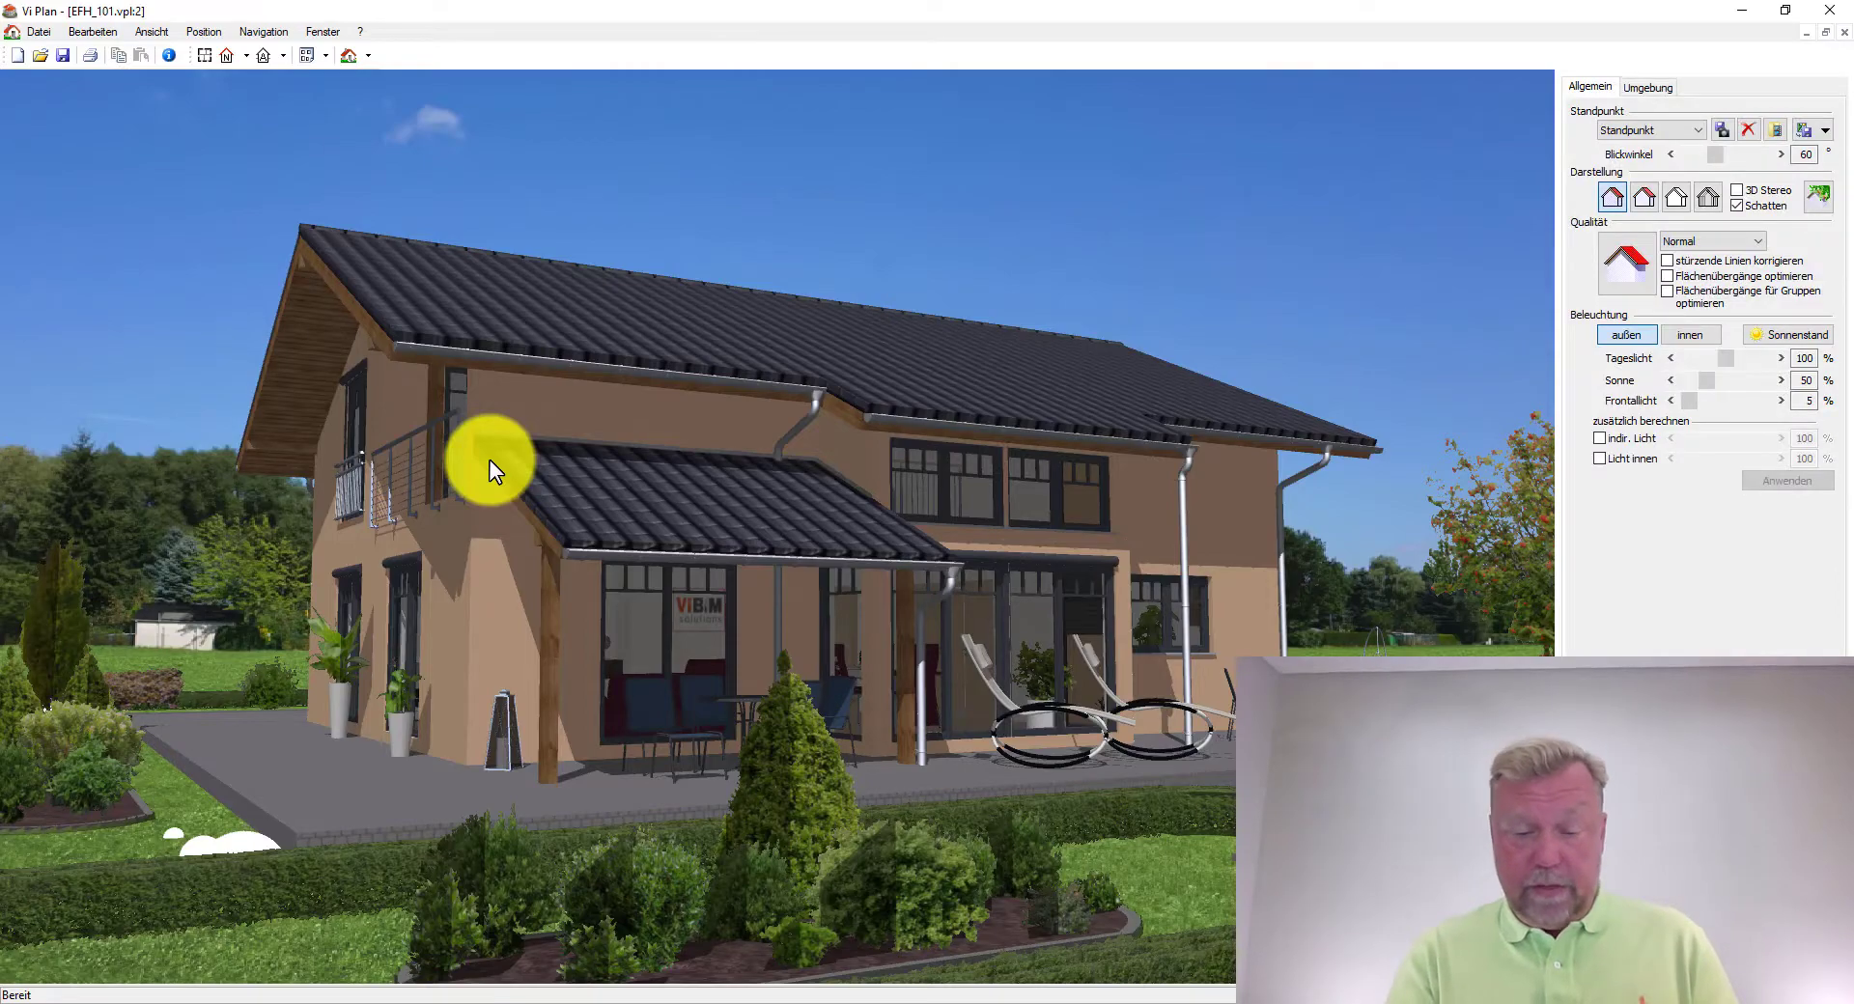
# - Orbit the EFH_101 house to side, entrance and balcony views, then close the 3D window
pyautogui.moveTo(489, 460)
pyautogui.mouseDown()
pyautogui.moveTo(757, 464)
pyautogui.moveTo(745, 451)
pyautogui.moveTo(721, 620)
pyautogui.moveTo(738, 435)
pyautogui.moveTo(755, 394)
pyautogui.moveTo(812, 373)
pyautogui.moveTo(795, 376)
pyautogui.moveTo(799, 418)
pyautogui.moveTo(772, 313)
pyautogui.mouseUp()
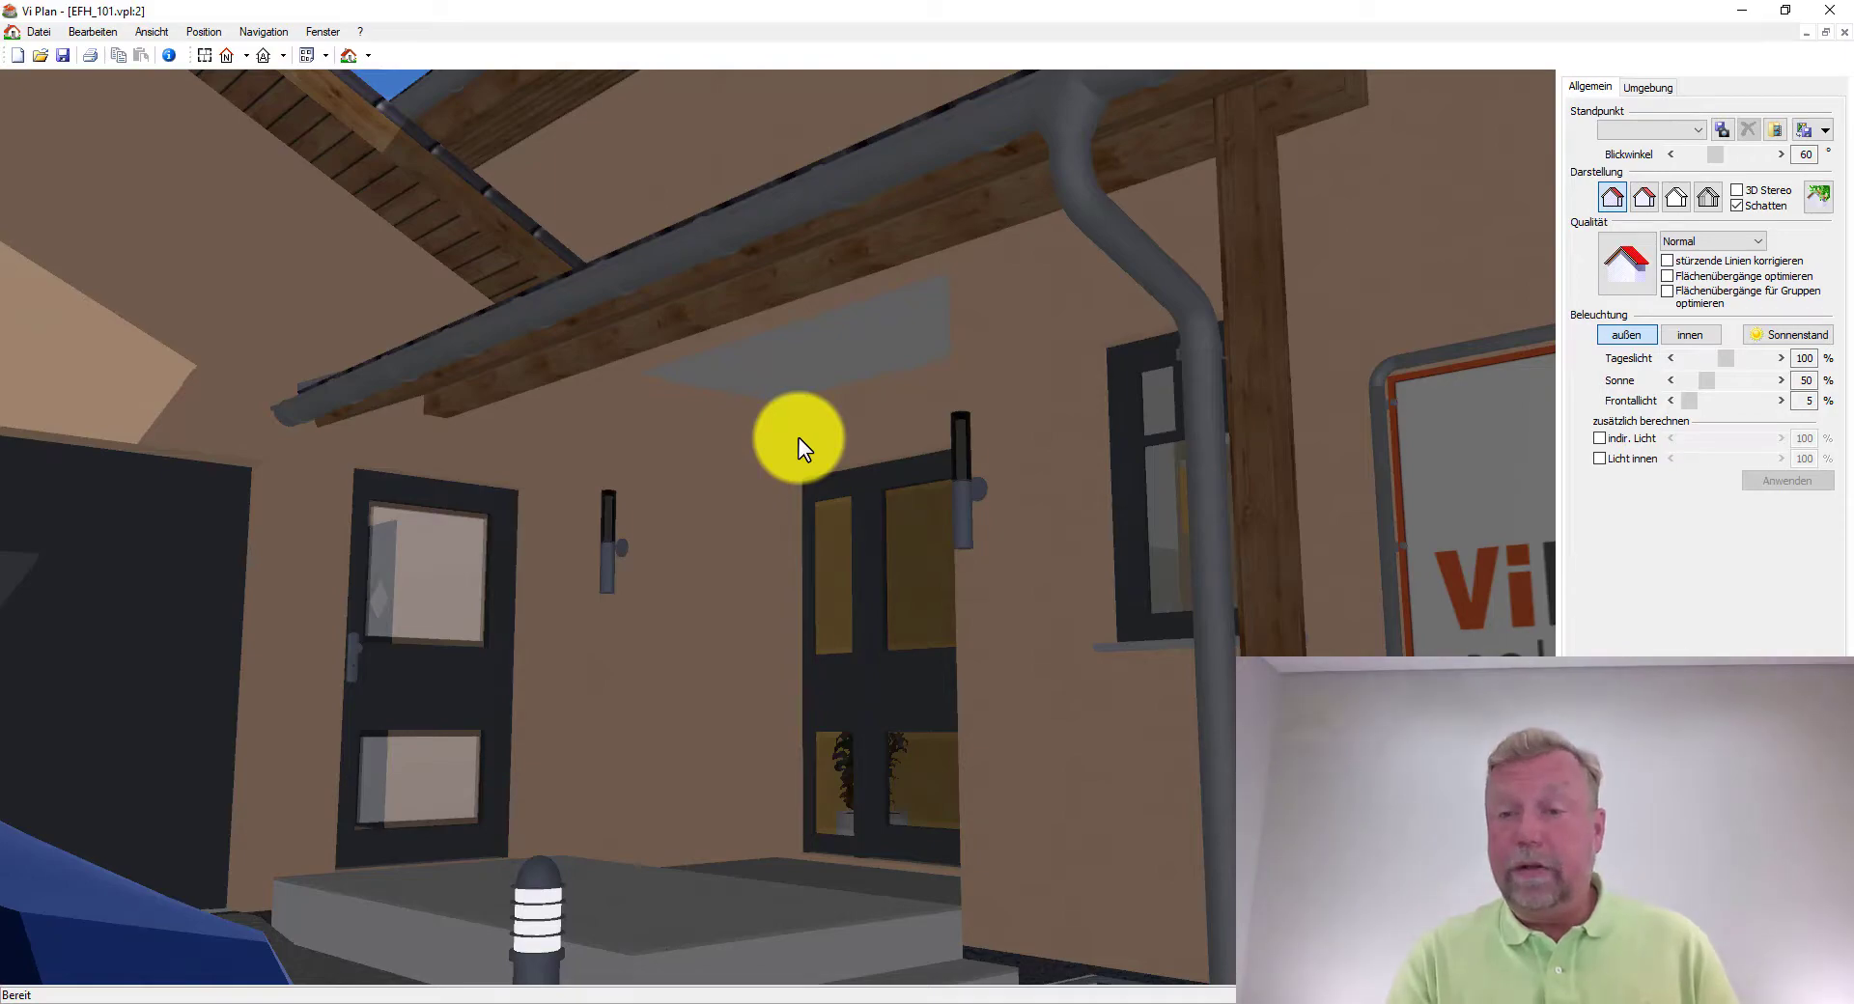
pyautogui.moveTo(797, 437)
pyautogui.mouseDown()
pyautogui.moveTo(802, 577)
pyautogui.moveTo(699, 620)
pyautogui.moveTo(707, 570)
pyautogui.mouseUp()
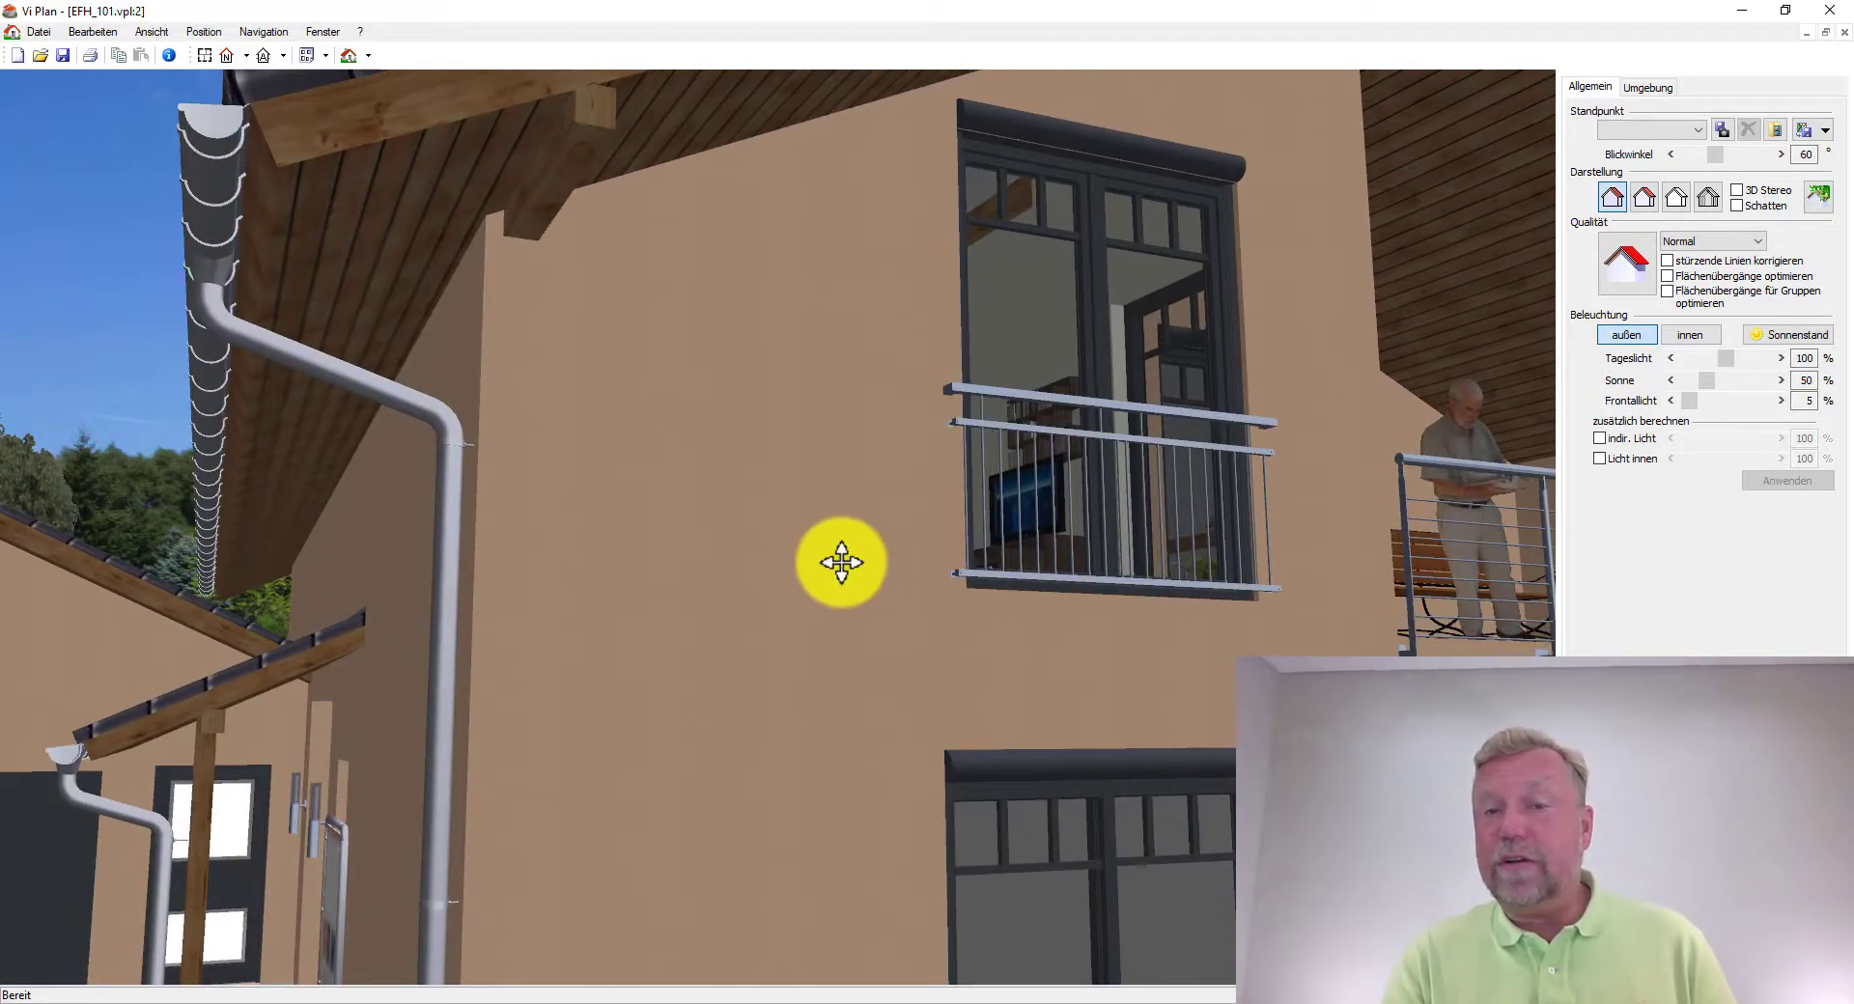
pyautogui.moveTo(841, 562); pyautogui.dragTo(829, 570)
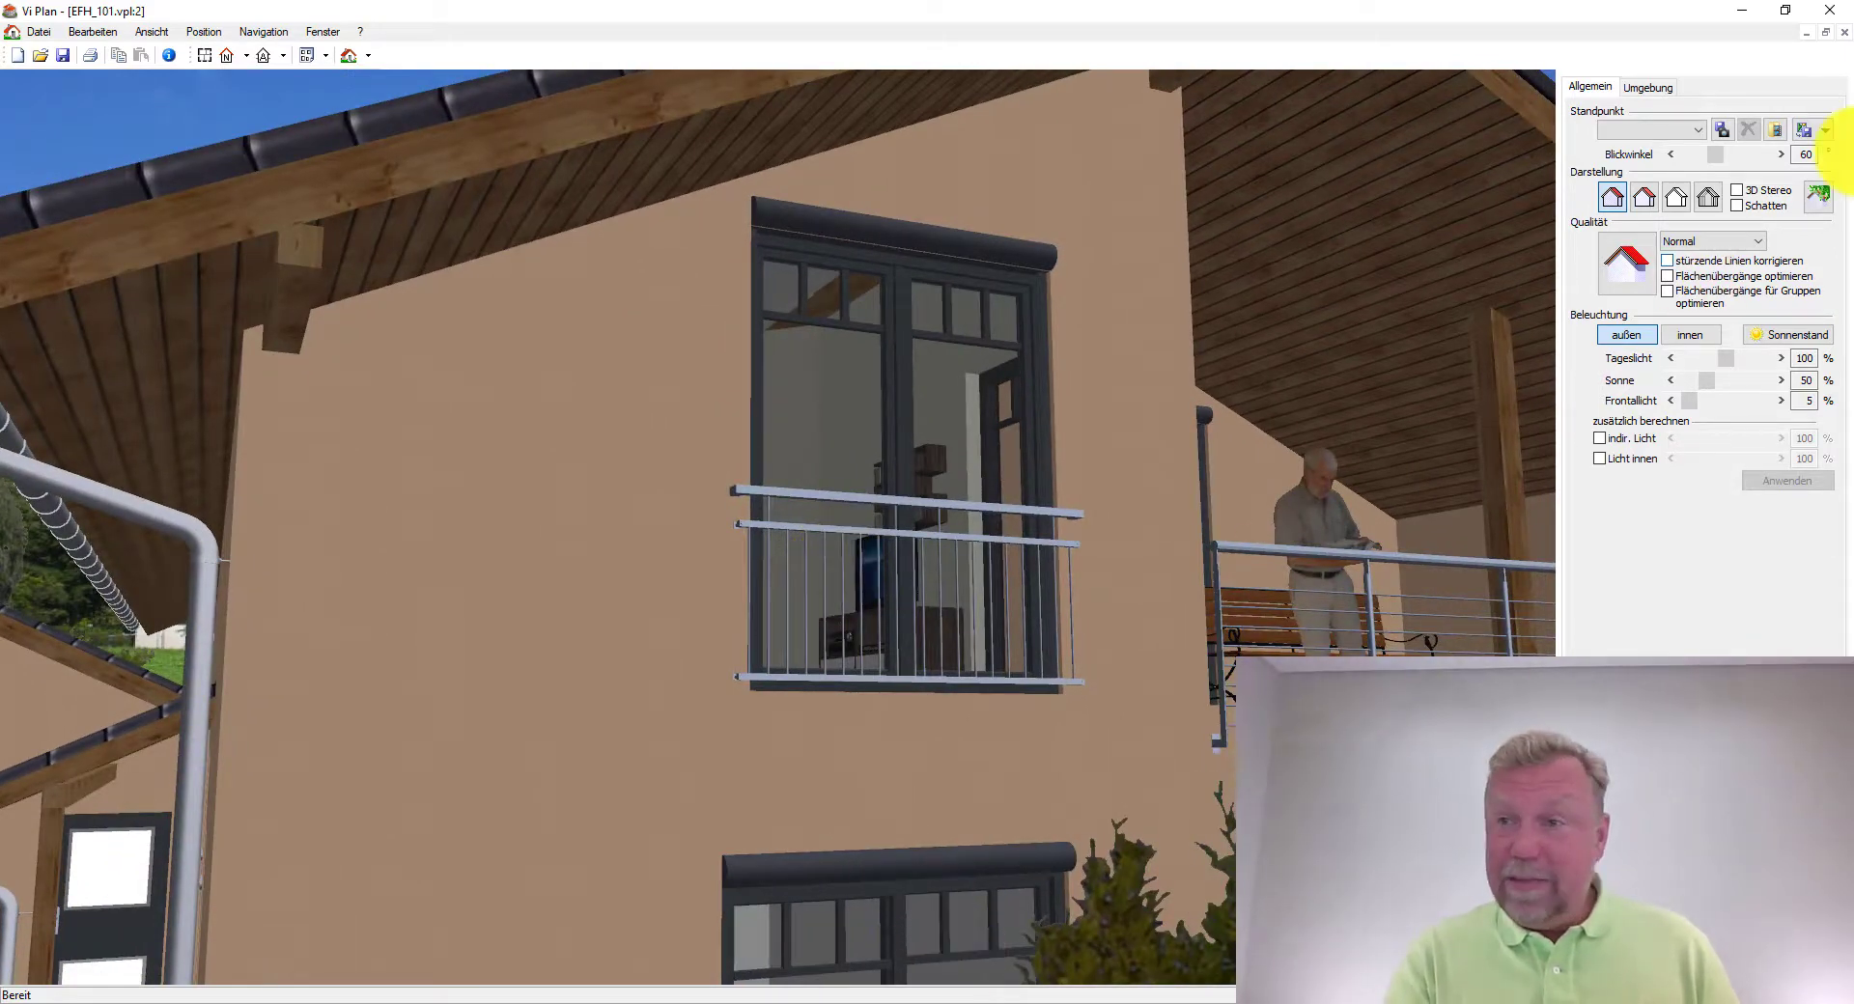
pyautogui.click(1844, 32)
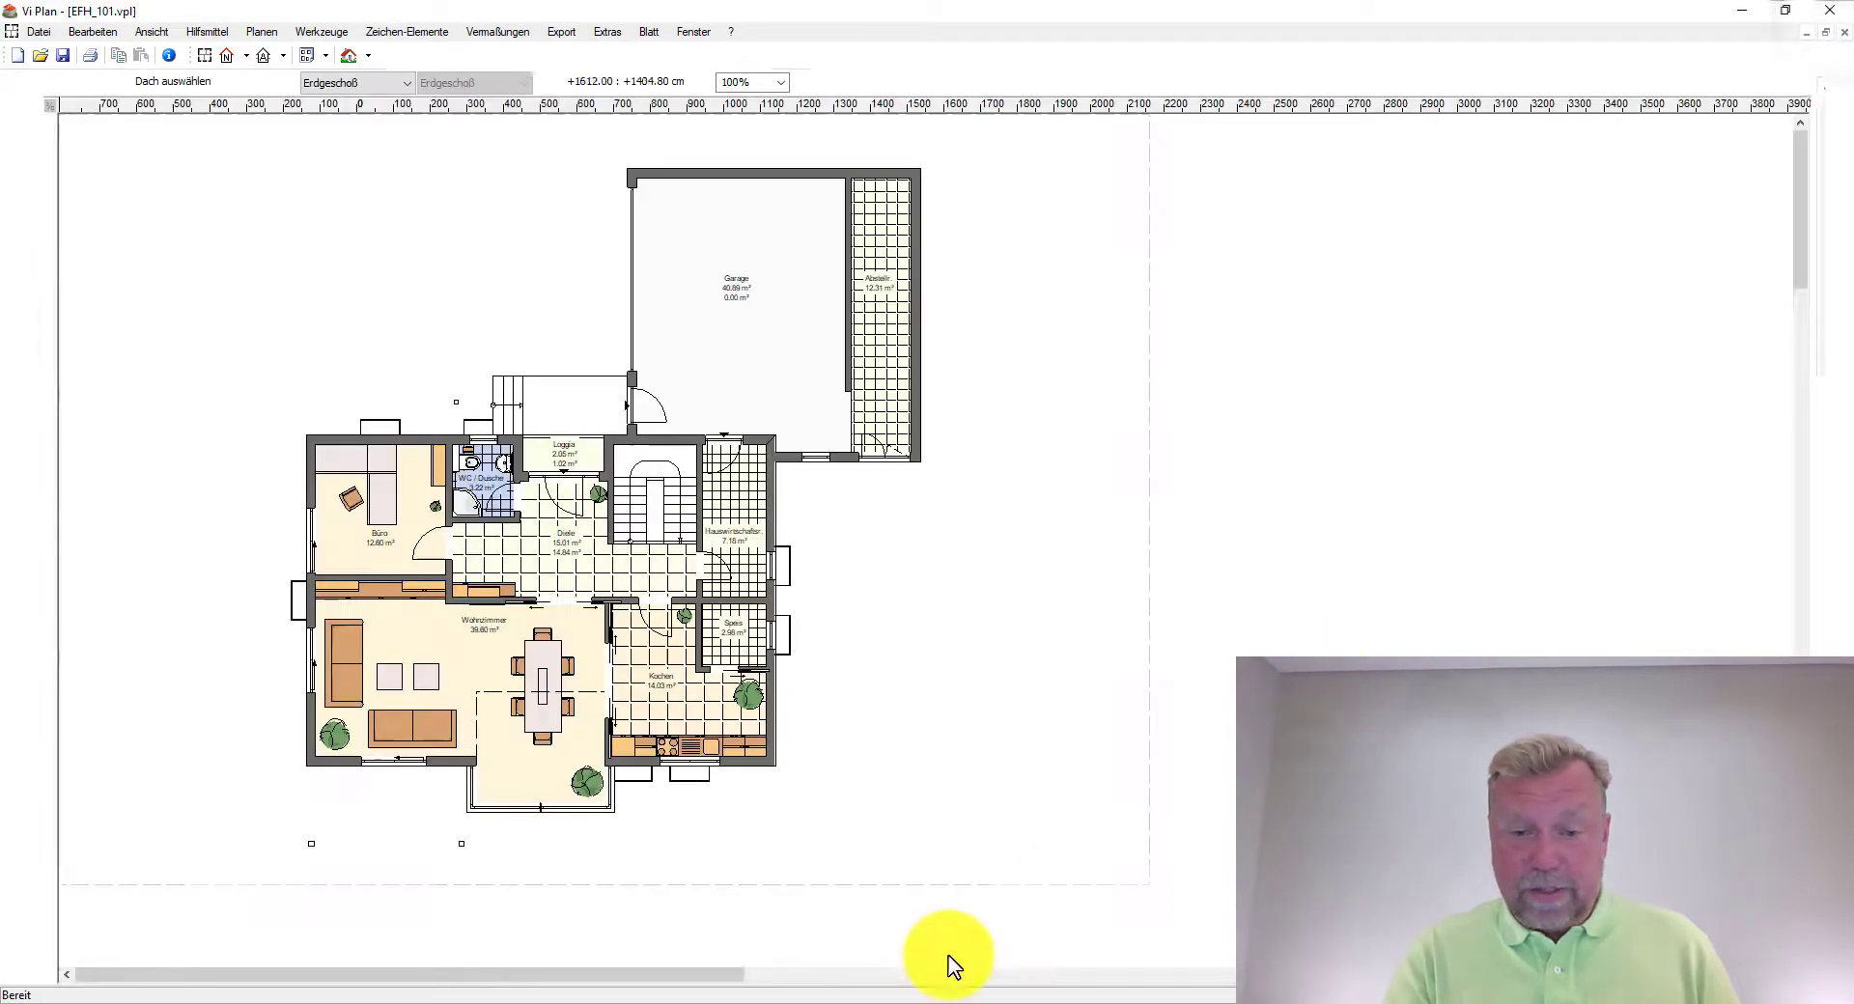
# - Bring the Sonderausstattung Deckenbelag table back to the front from the taskbar
pyautogui.click(863, 997)
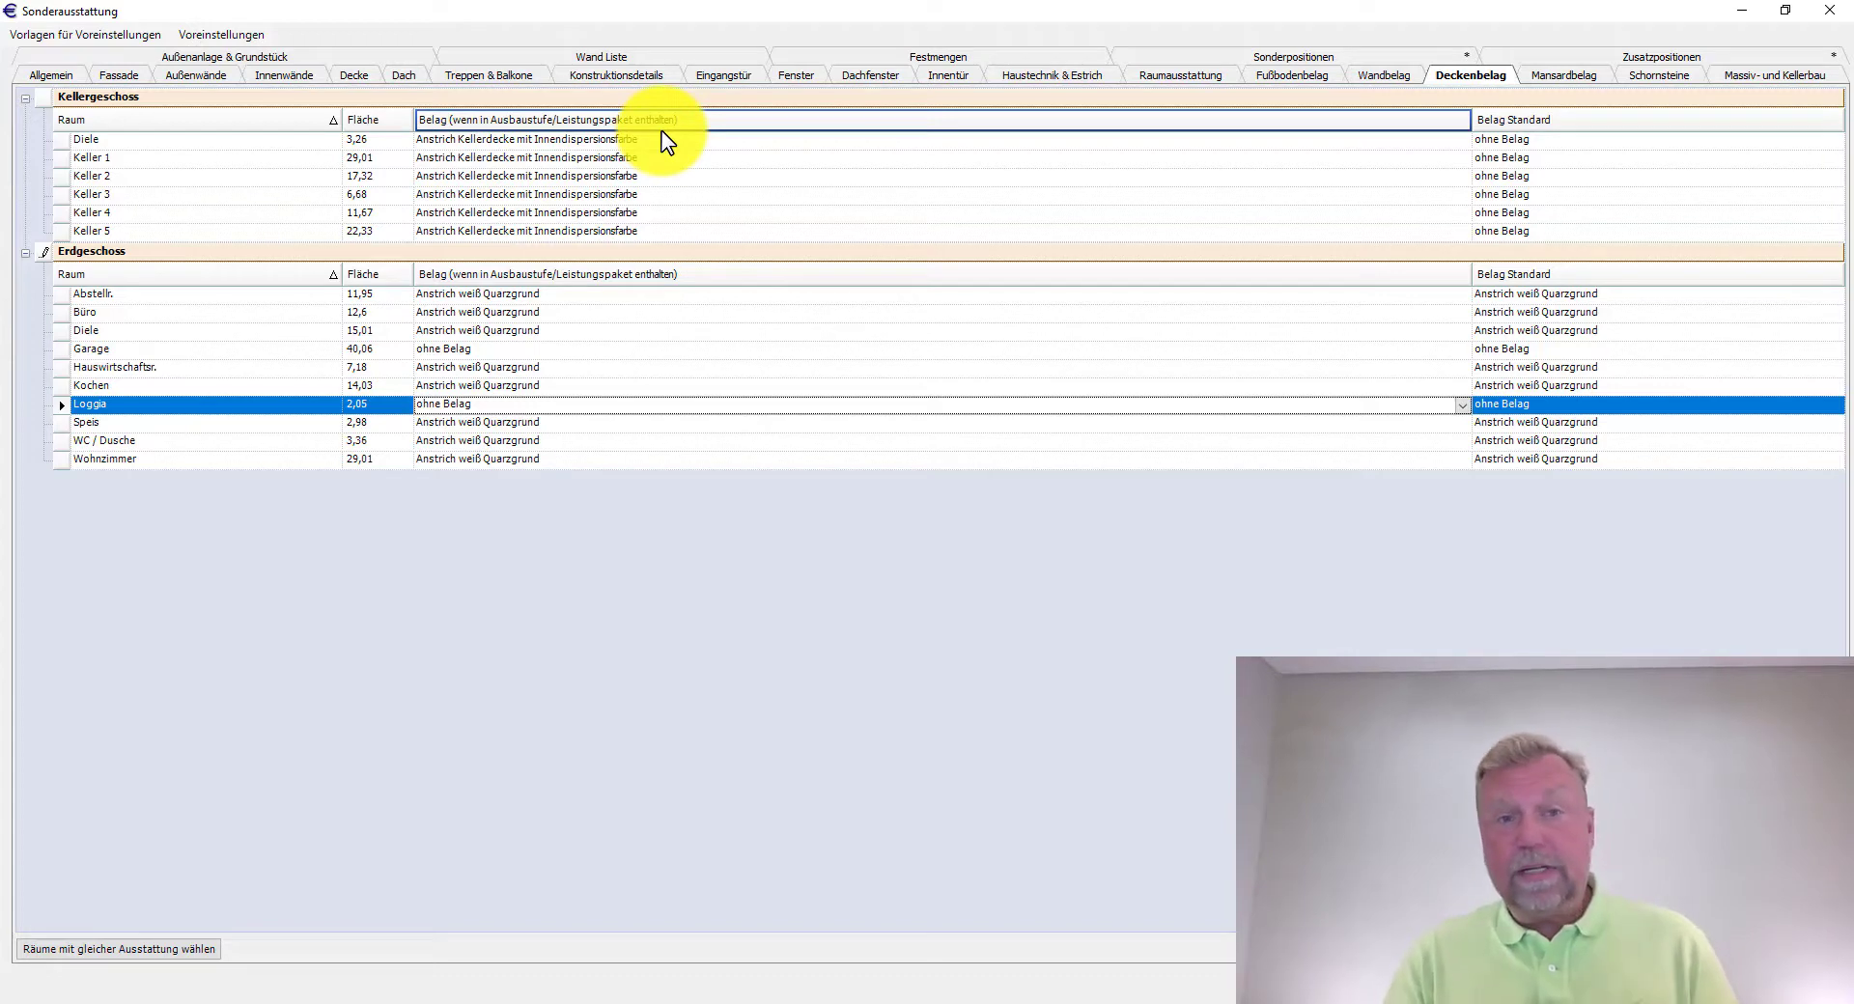
pyautogui.moveTo(443, 213)
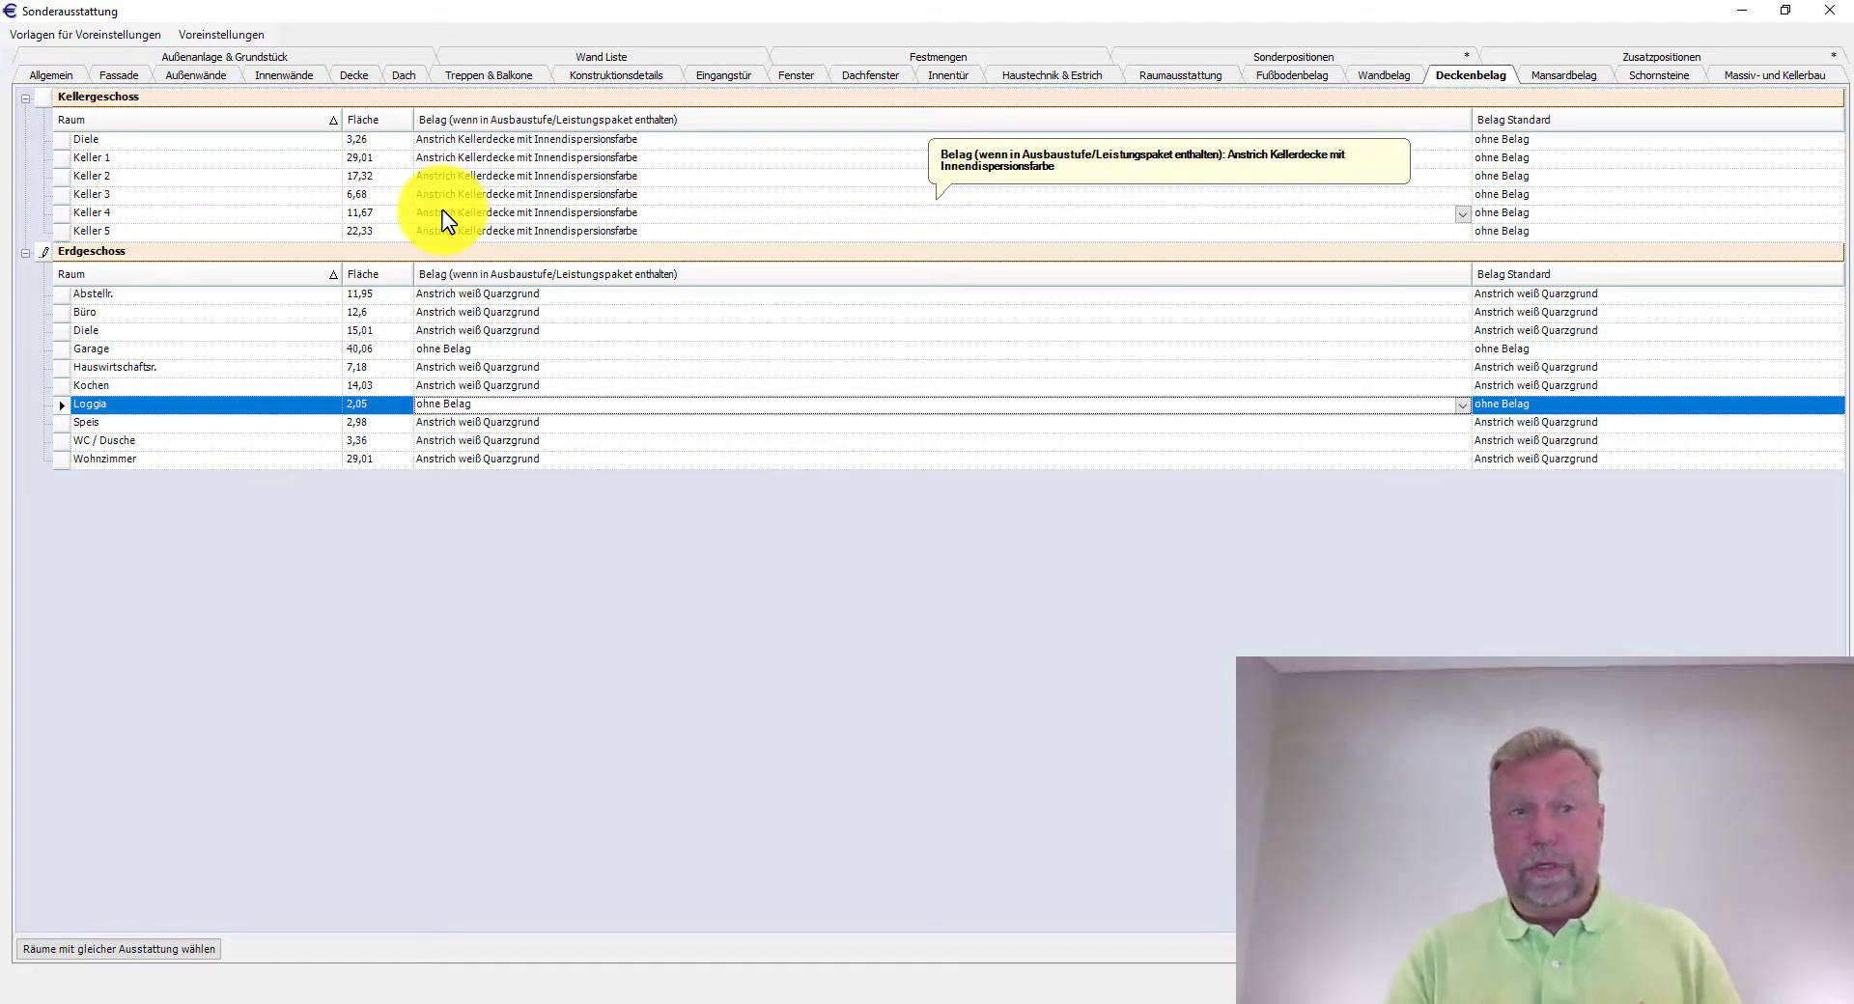
# - Select the basement rows Diele through Keller 5 and set their ceiling finish to ohne Belag
pyautogui.click(63, 140)
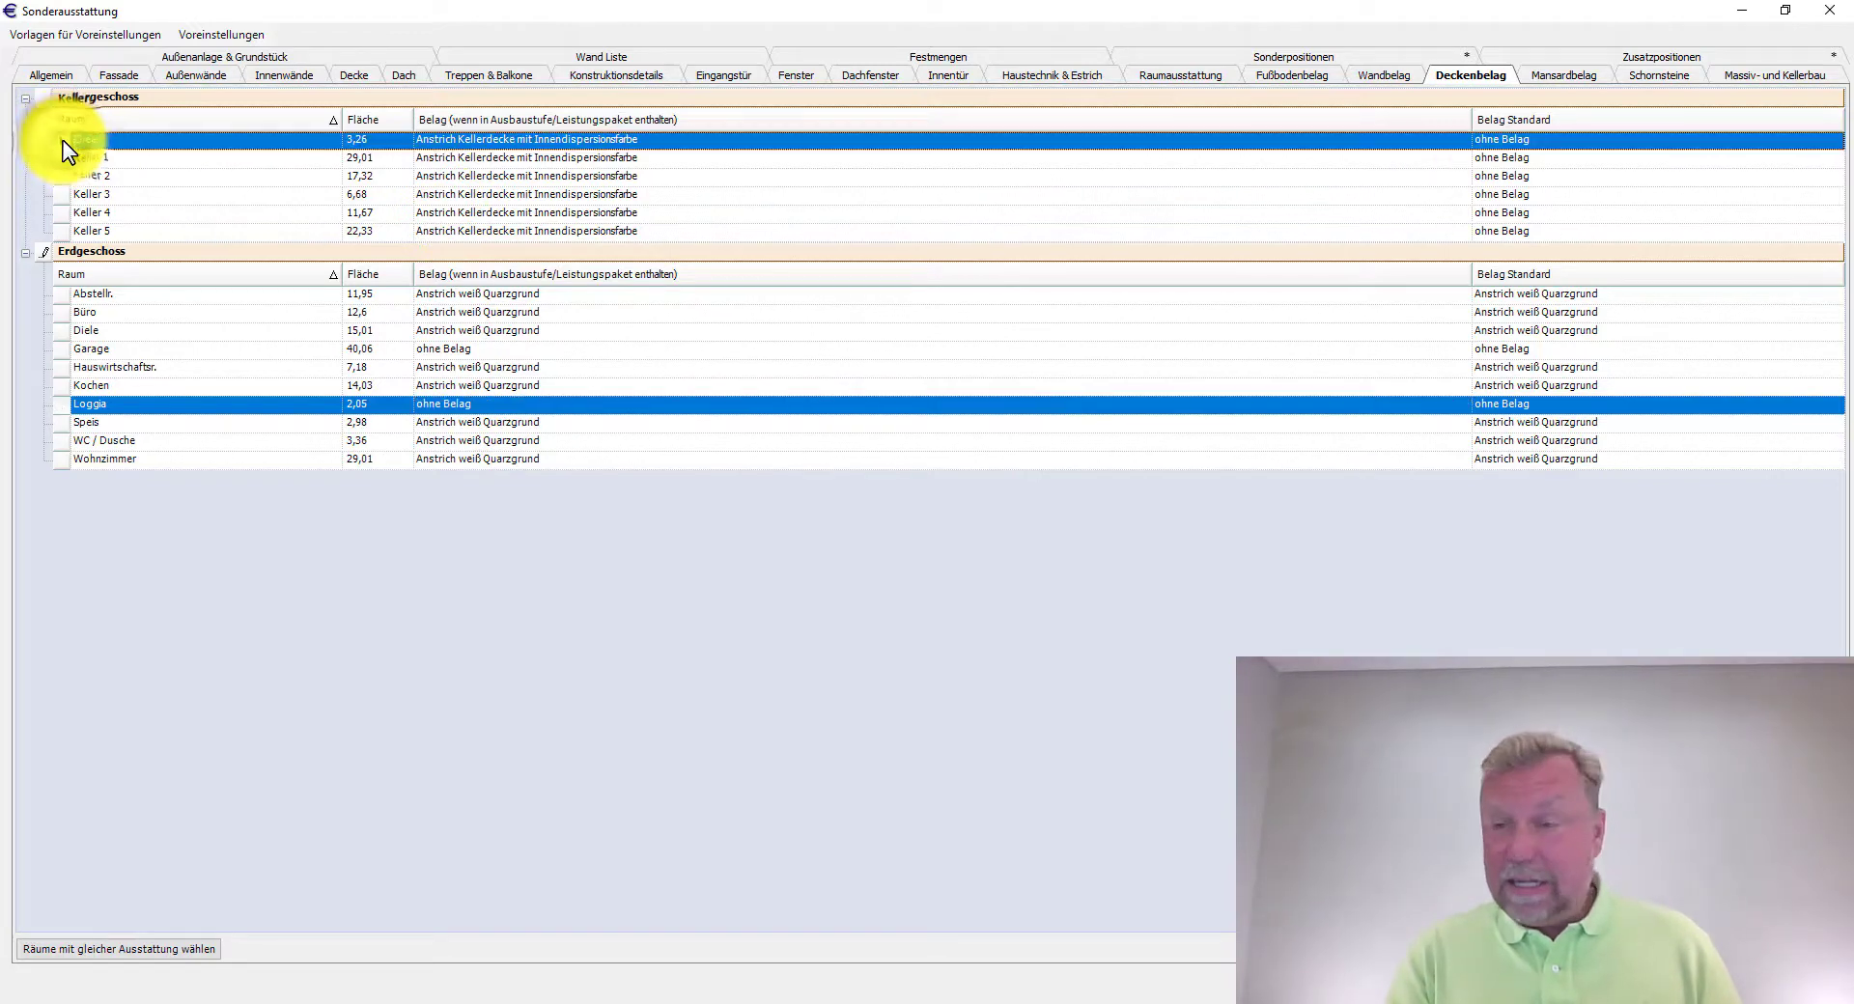
pyautogui.keyDown('ctrl'); pyautogui.click(124, 157); pyautogui.keyUp('ctrl')
pyautogui.click(116, 142)
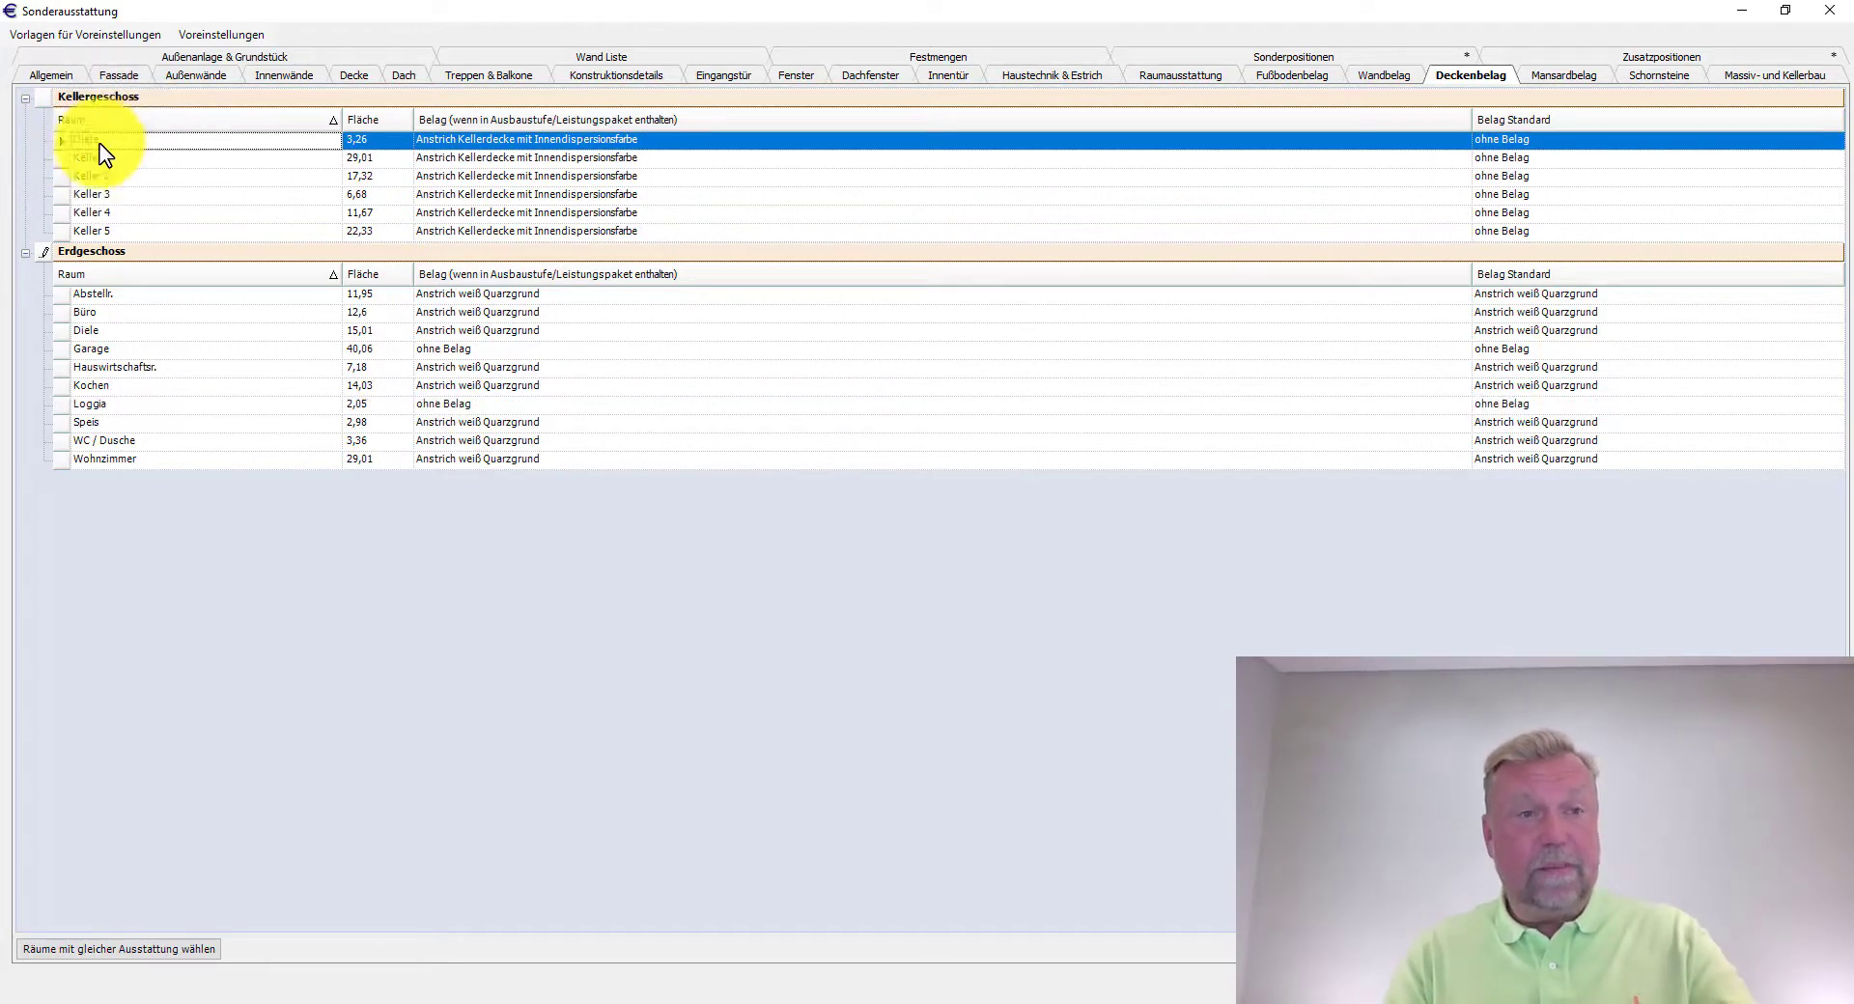
pyautogui.moveTo(62, 143); pyautogui.dragTo(64, 241)
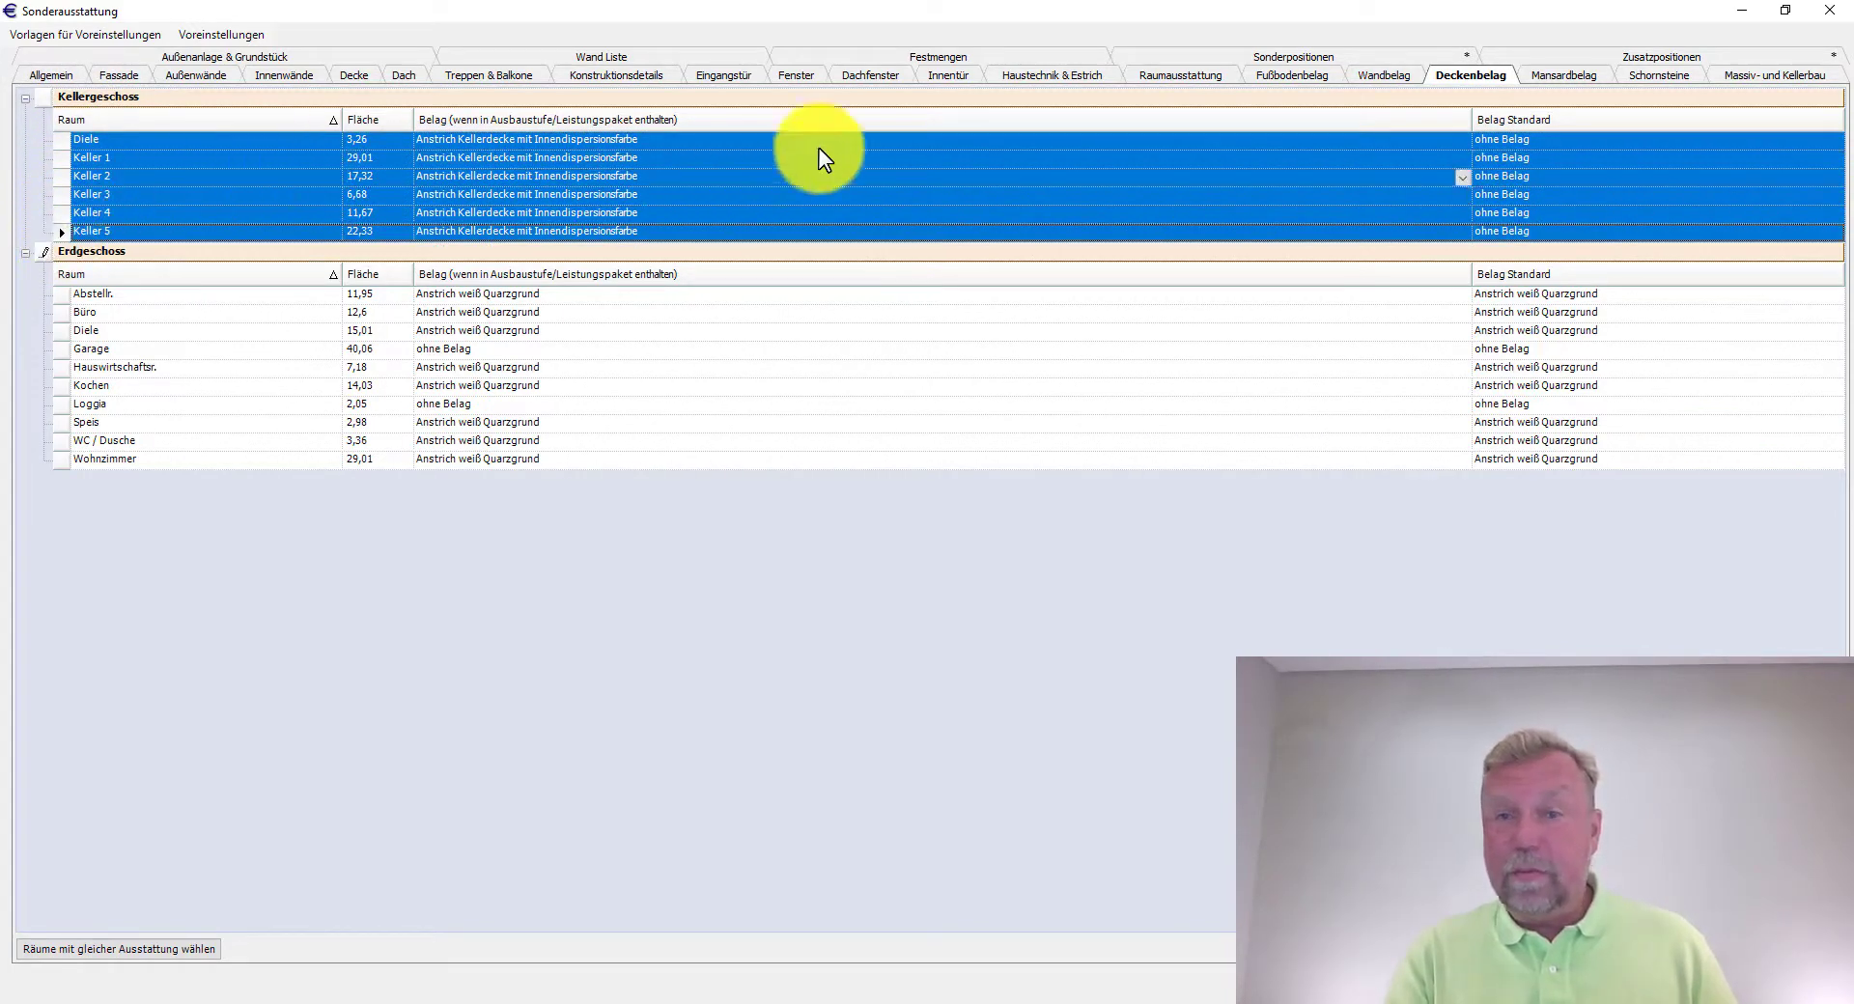
pyautogui.click(1462, 141)
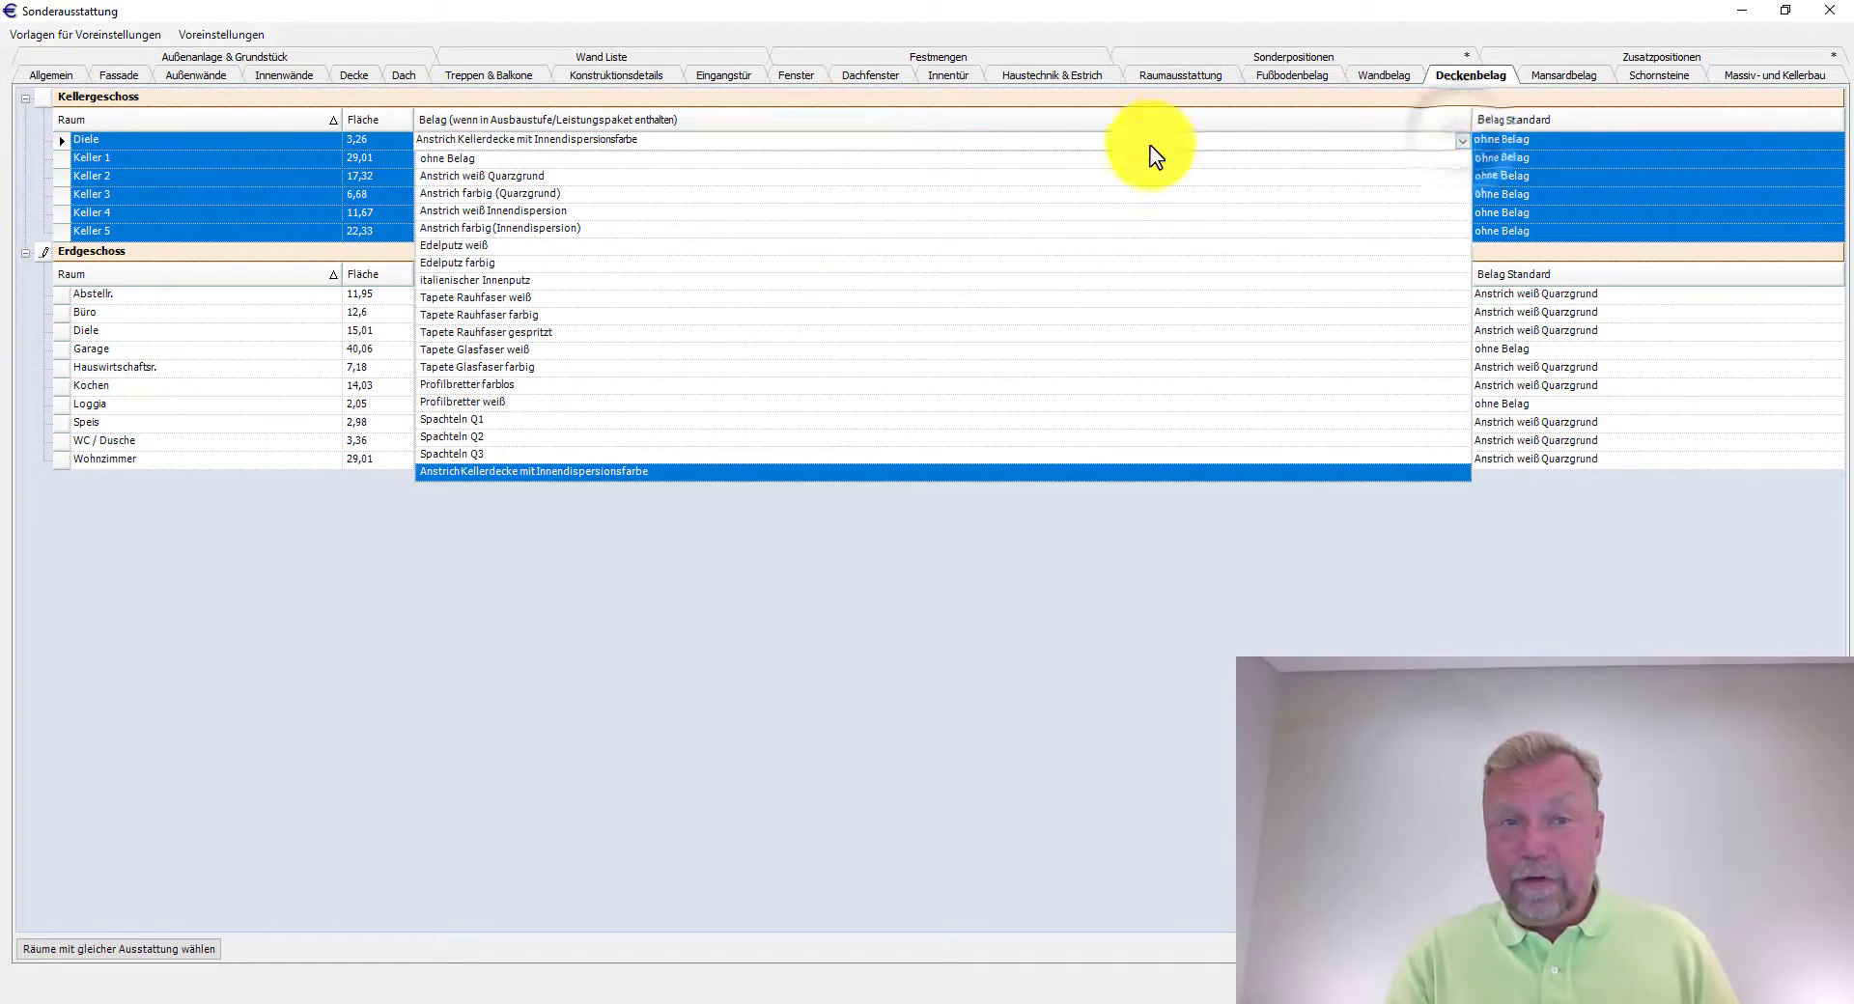
pyautogui.click(456, 159)
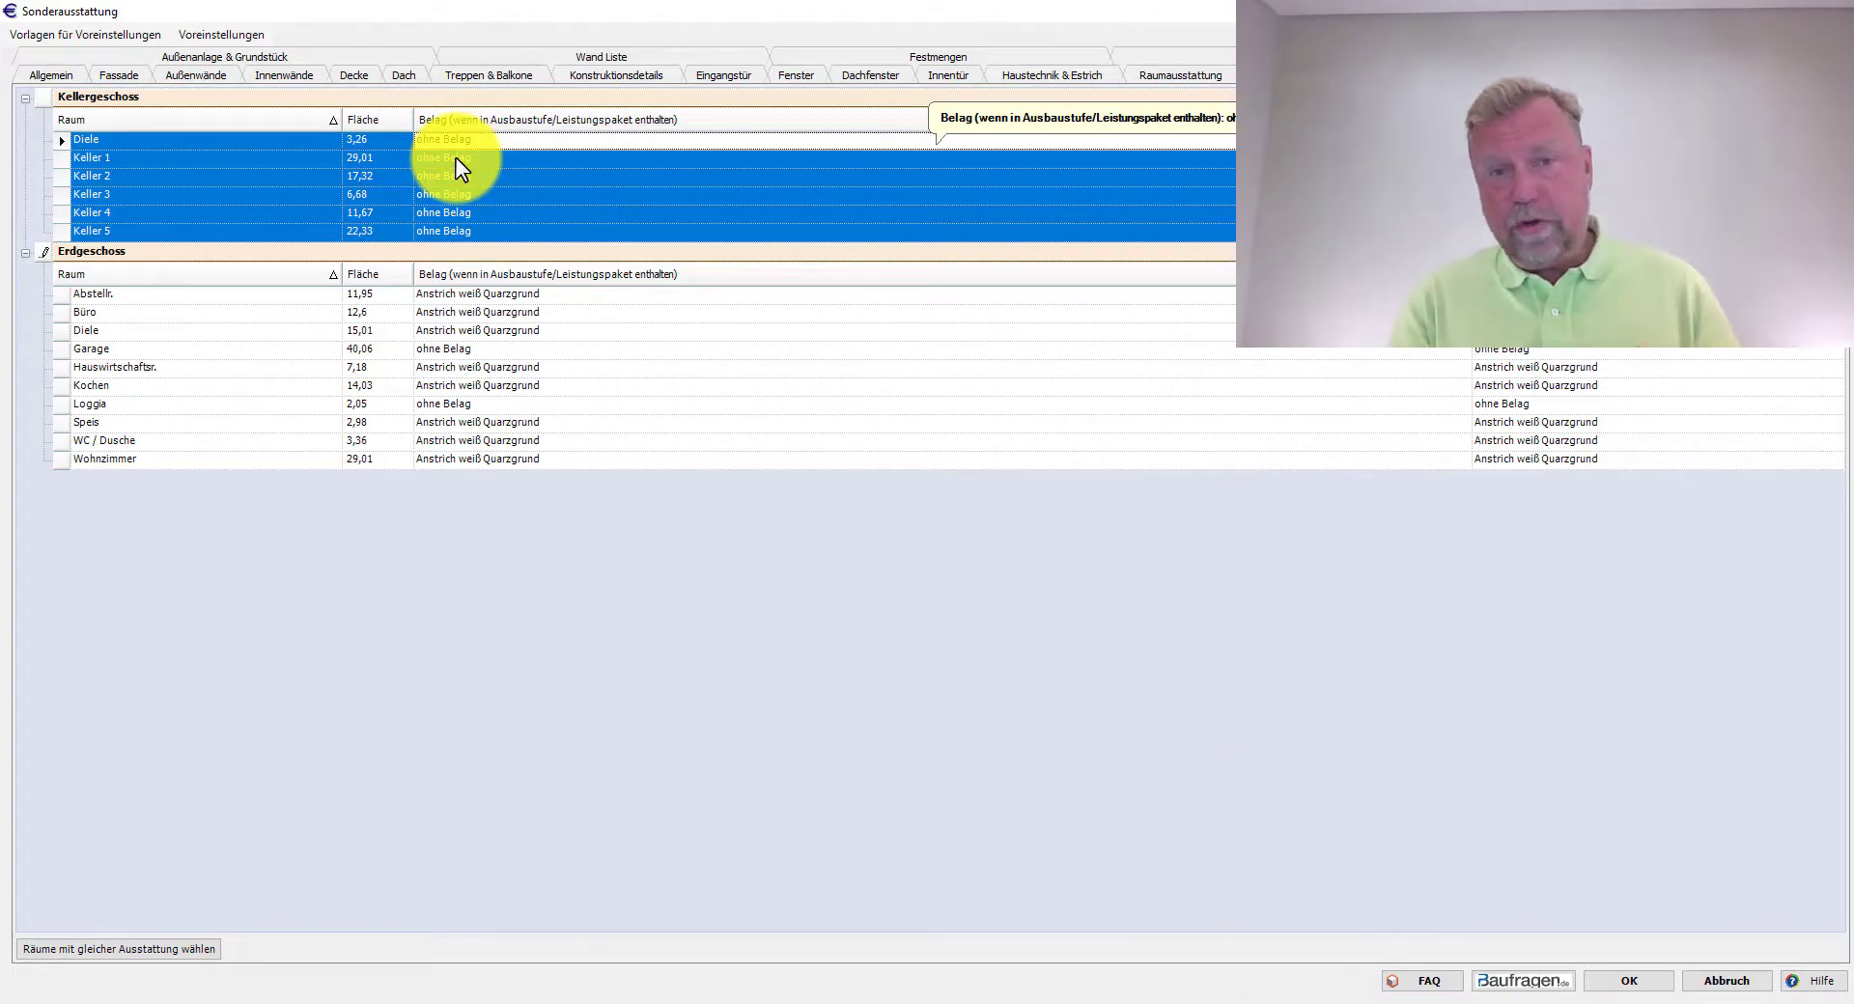
# - Cancel the special-equipment table and reopen Sonderausstattung from the Projekt ribbon
pyautogui.click(1728, 981)
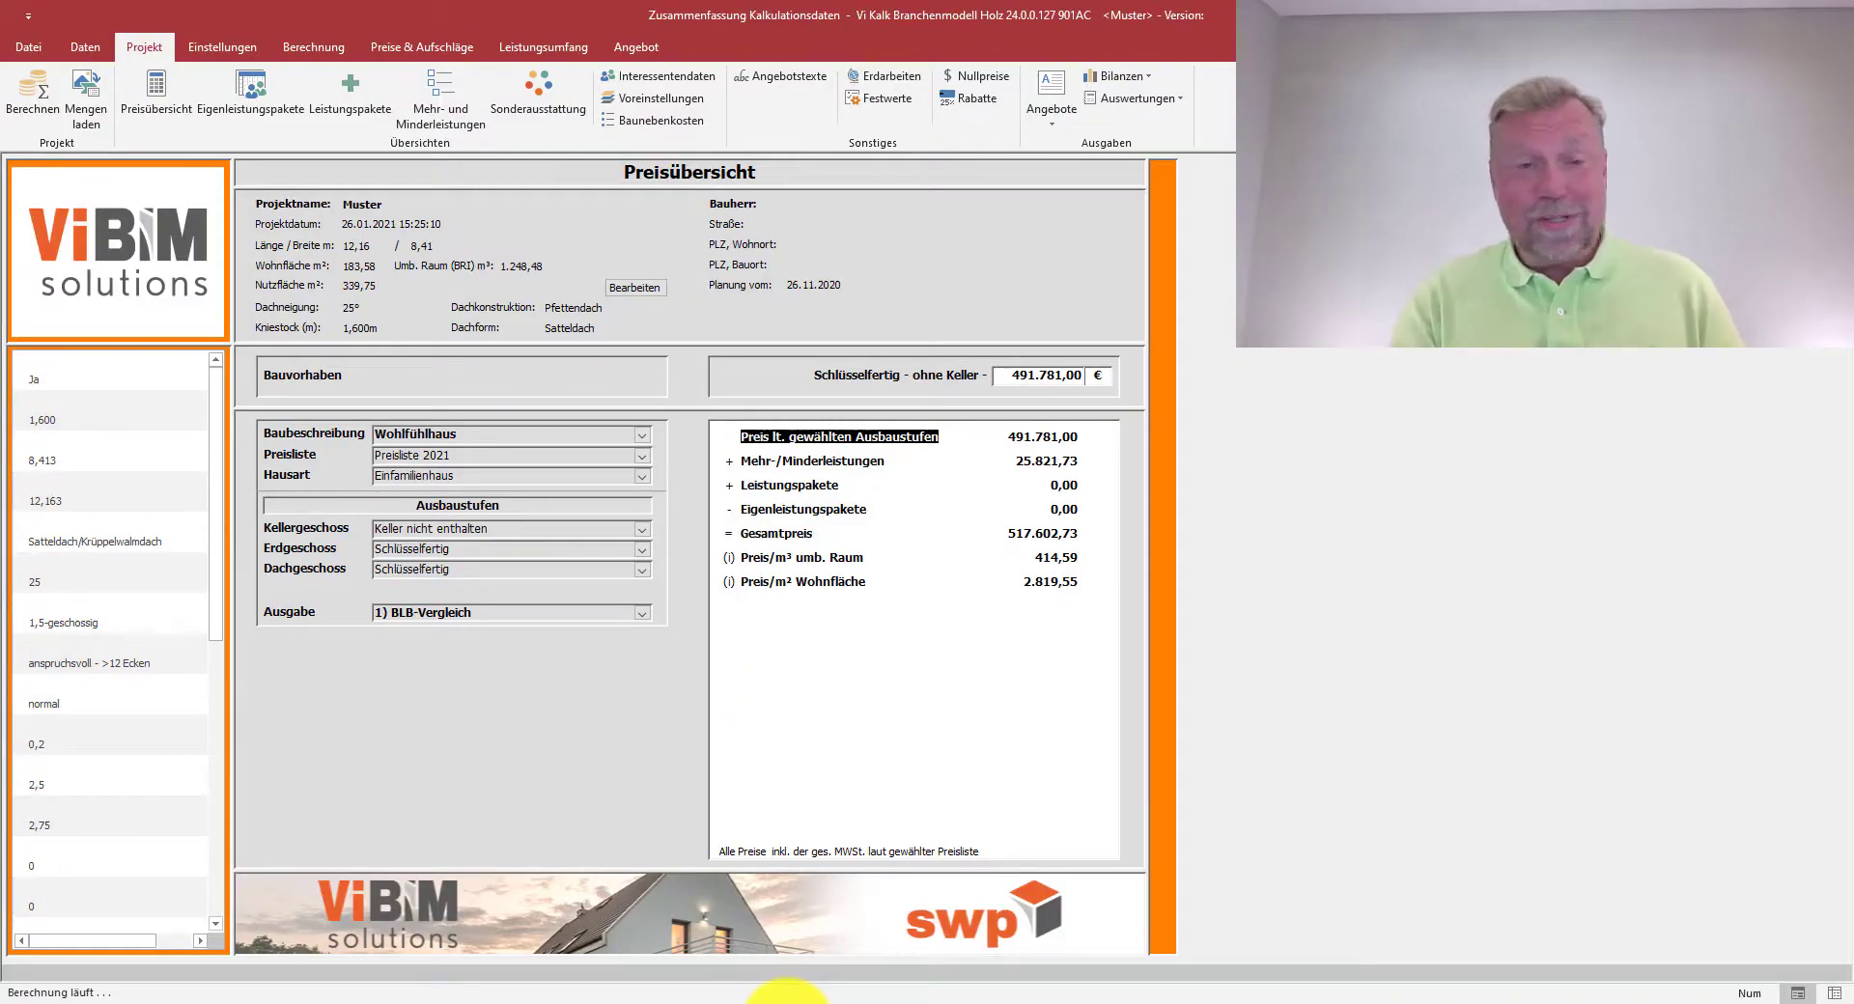
pyautogui.click(548, 122)
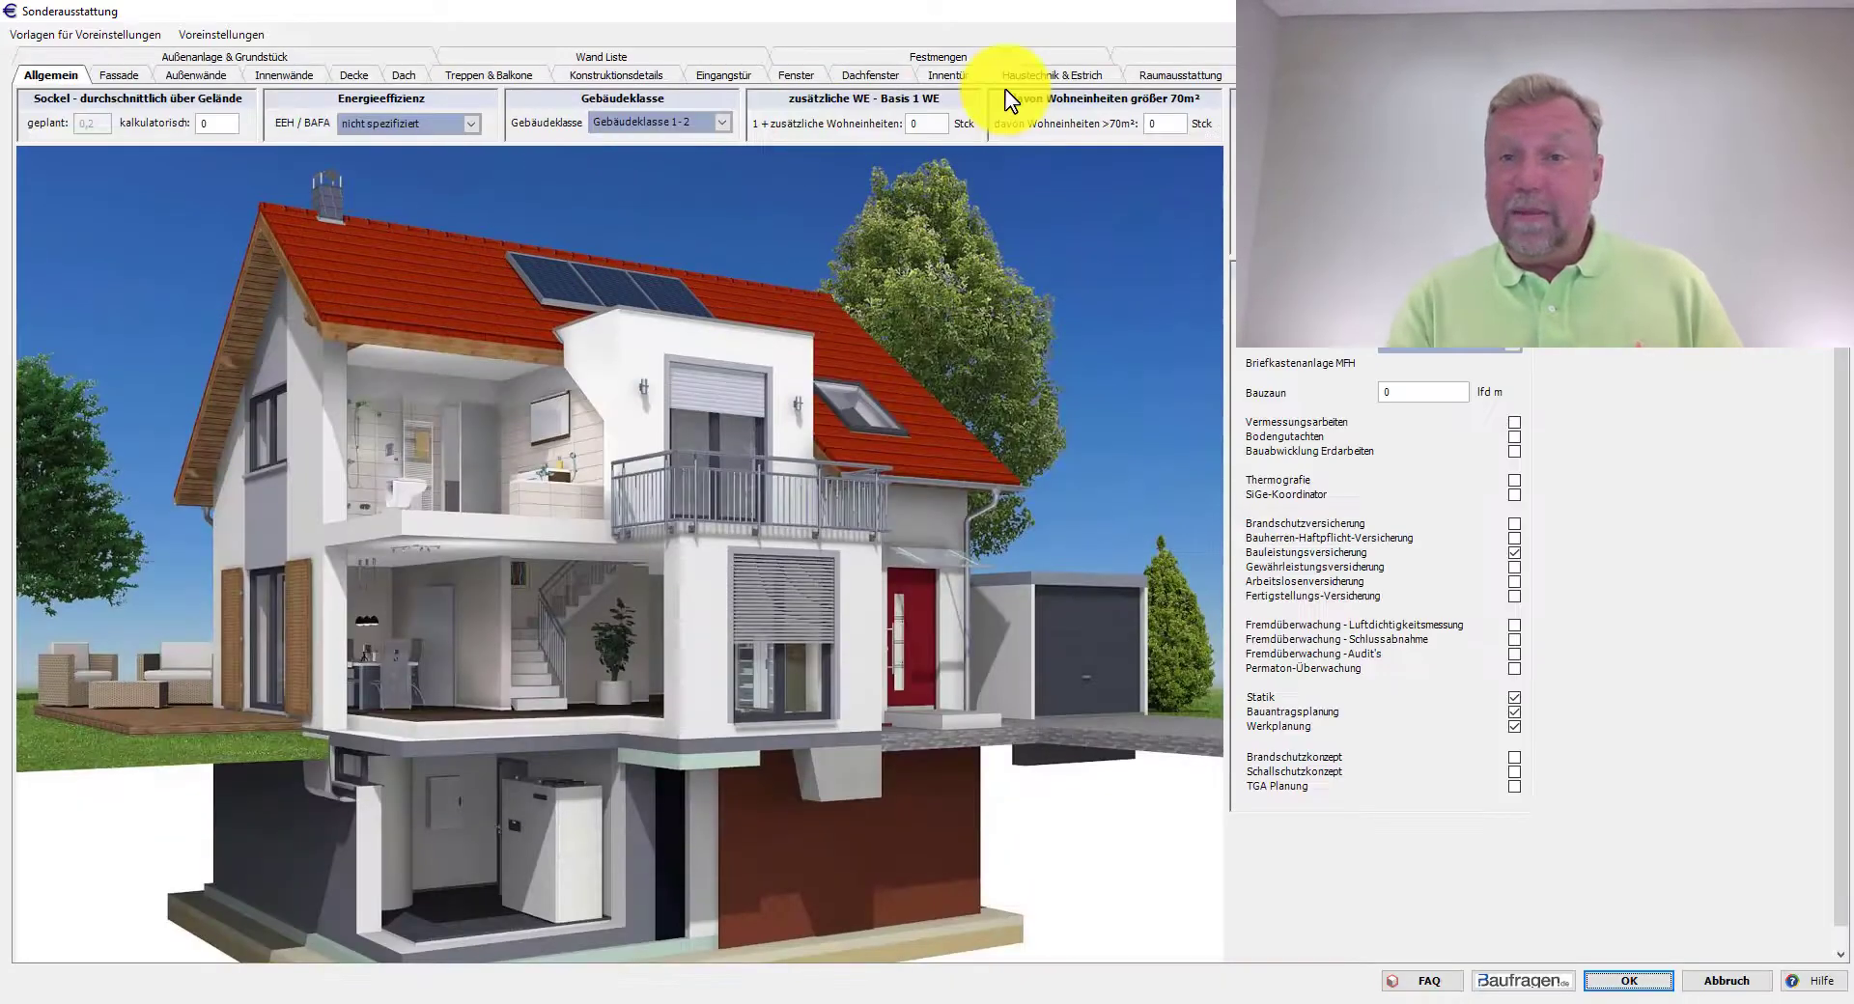
# - Switch the Sonderausstattung window to the Deckenbelag ceiling-covering table
pyautogui.click(1469, 74)
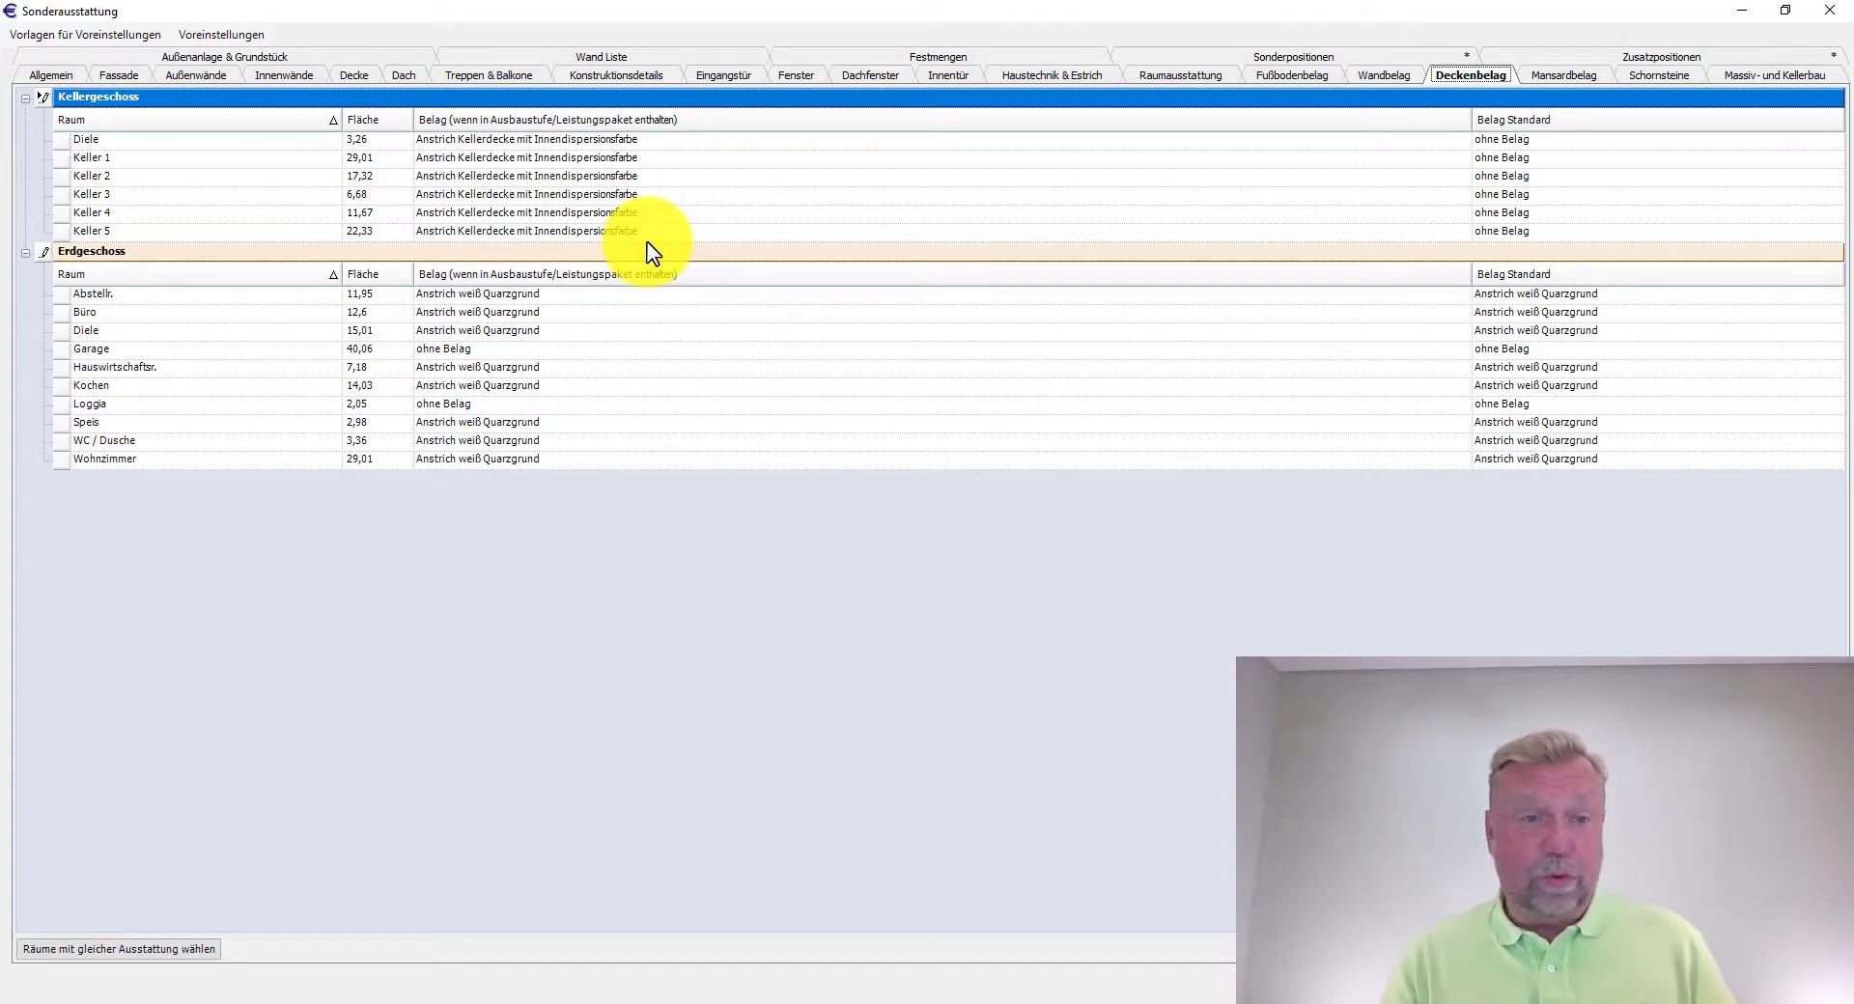
# - Inspect the ceiling finish entries for the Loggia and Büro rooms
pyautogui.click(476, 404)
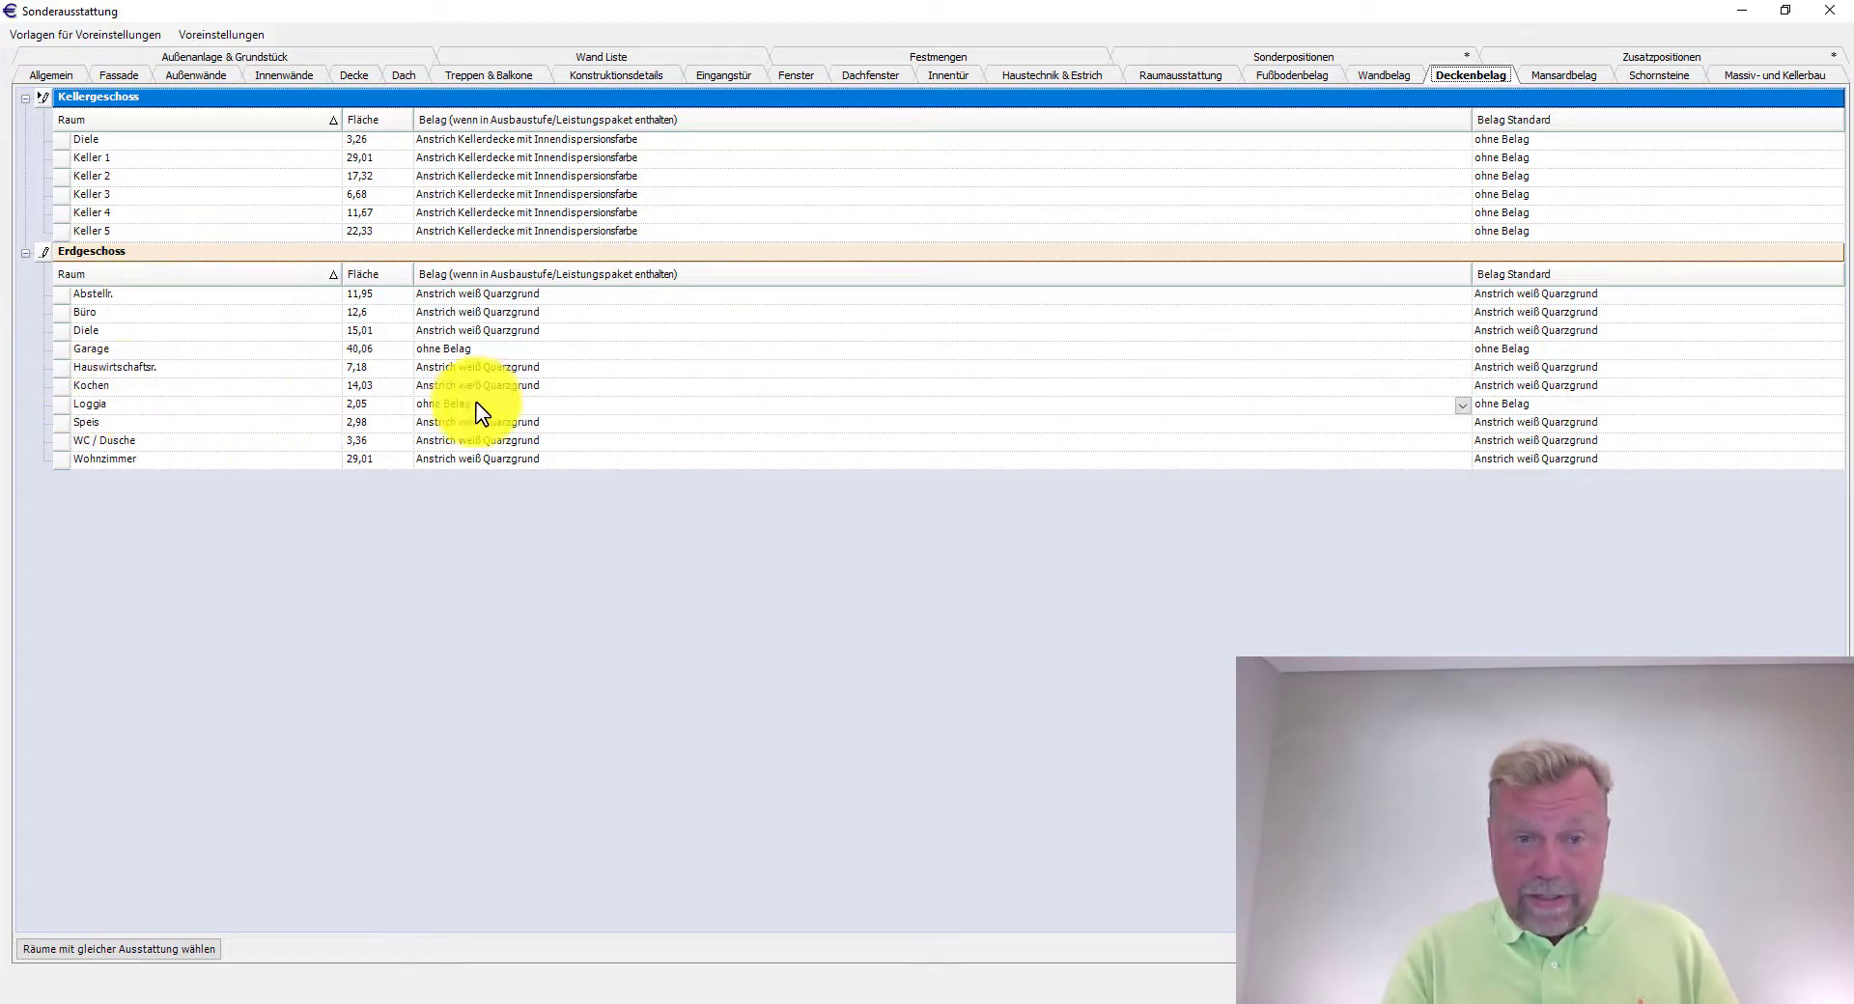
pyautogui.click(476, 404)
pyautogui.click(476, 403)
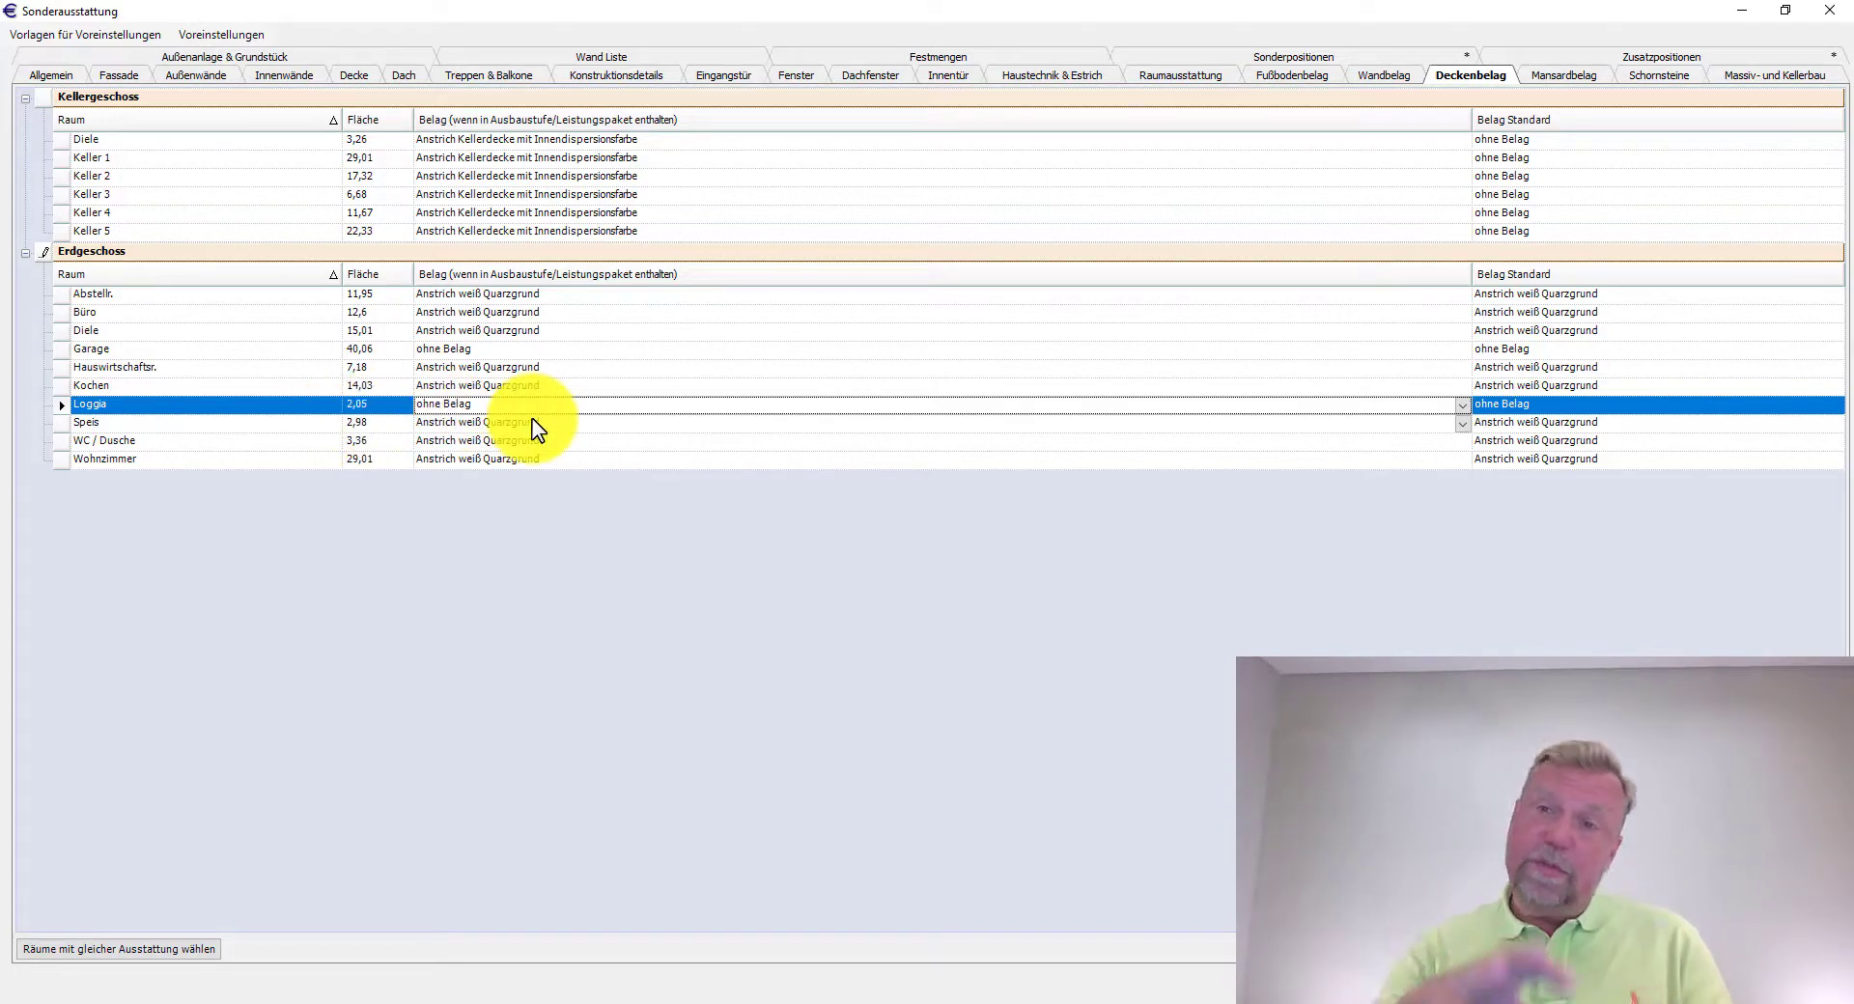
pyautogui.click(621, 319)
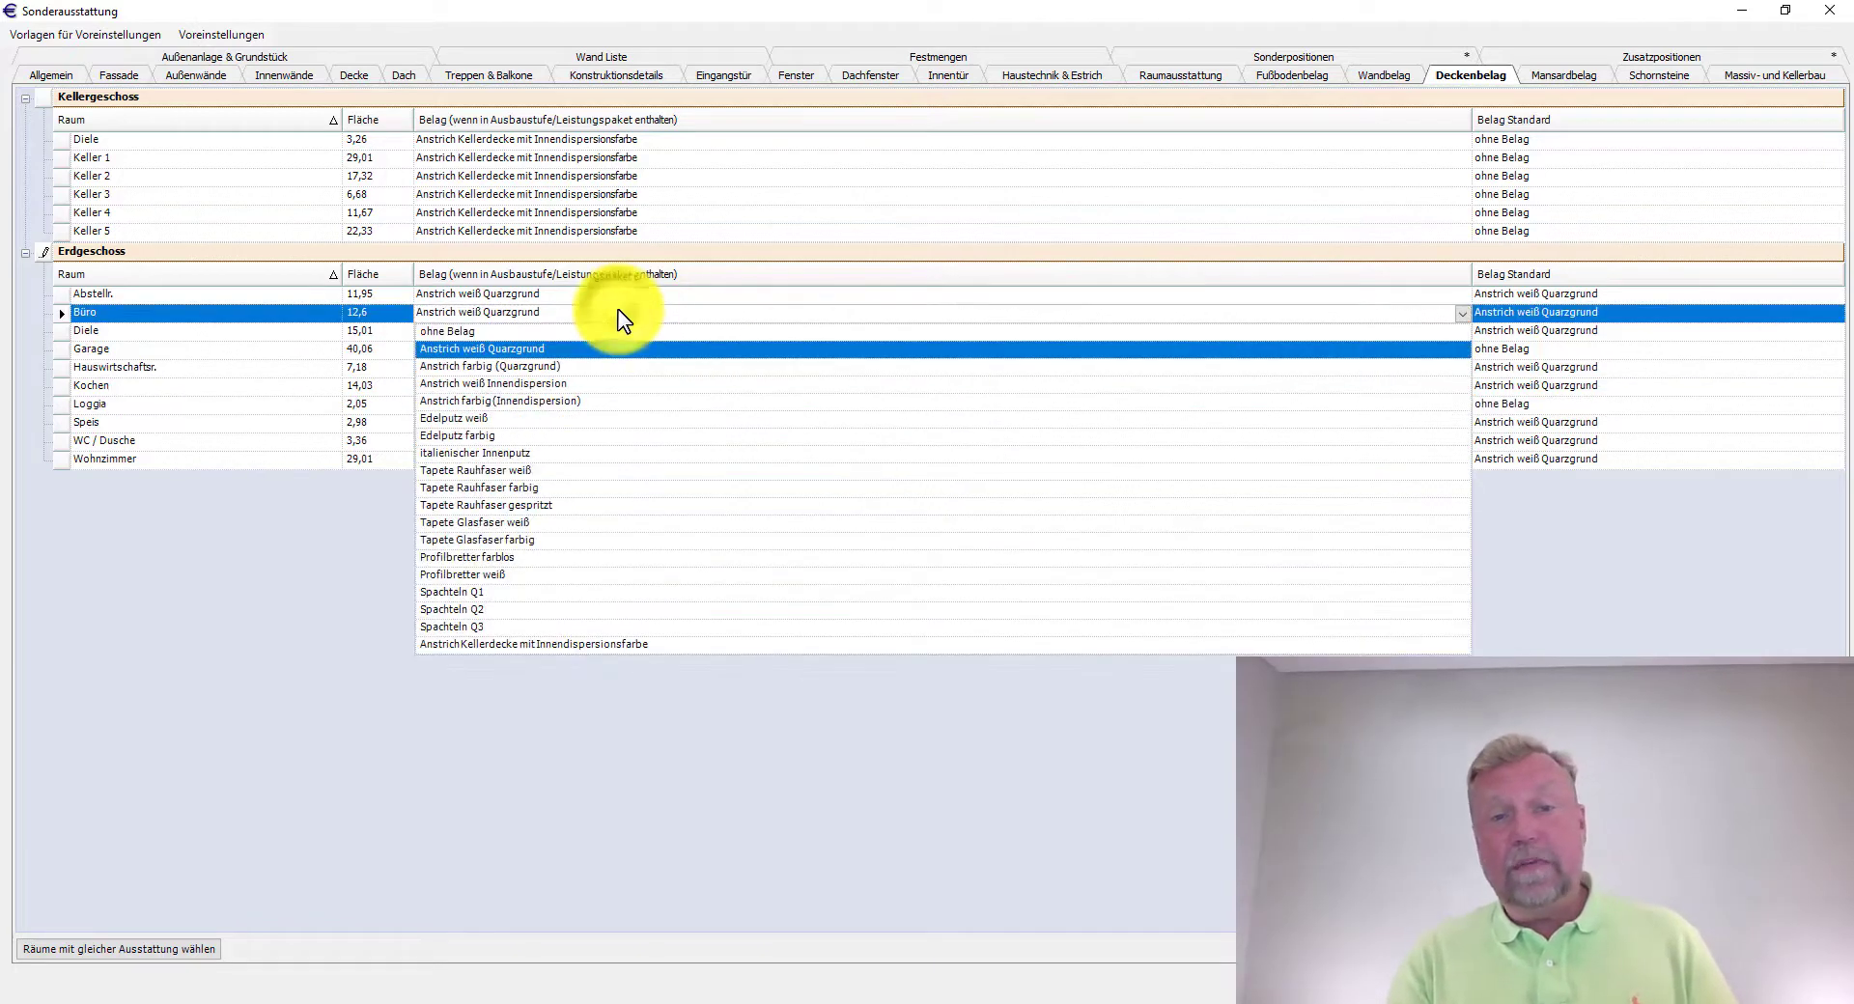
pyautogui.click(265, 319)
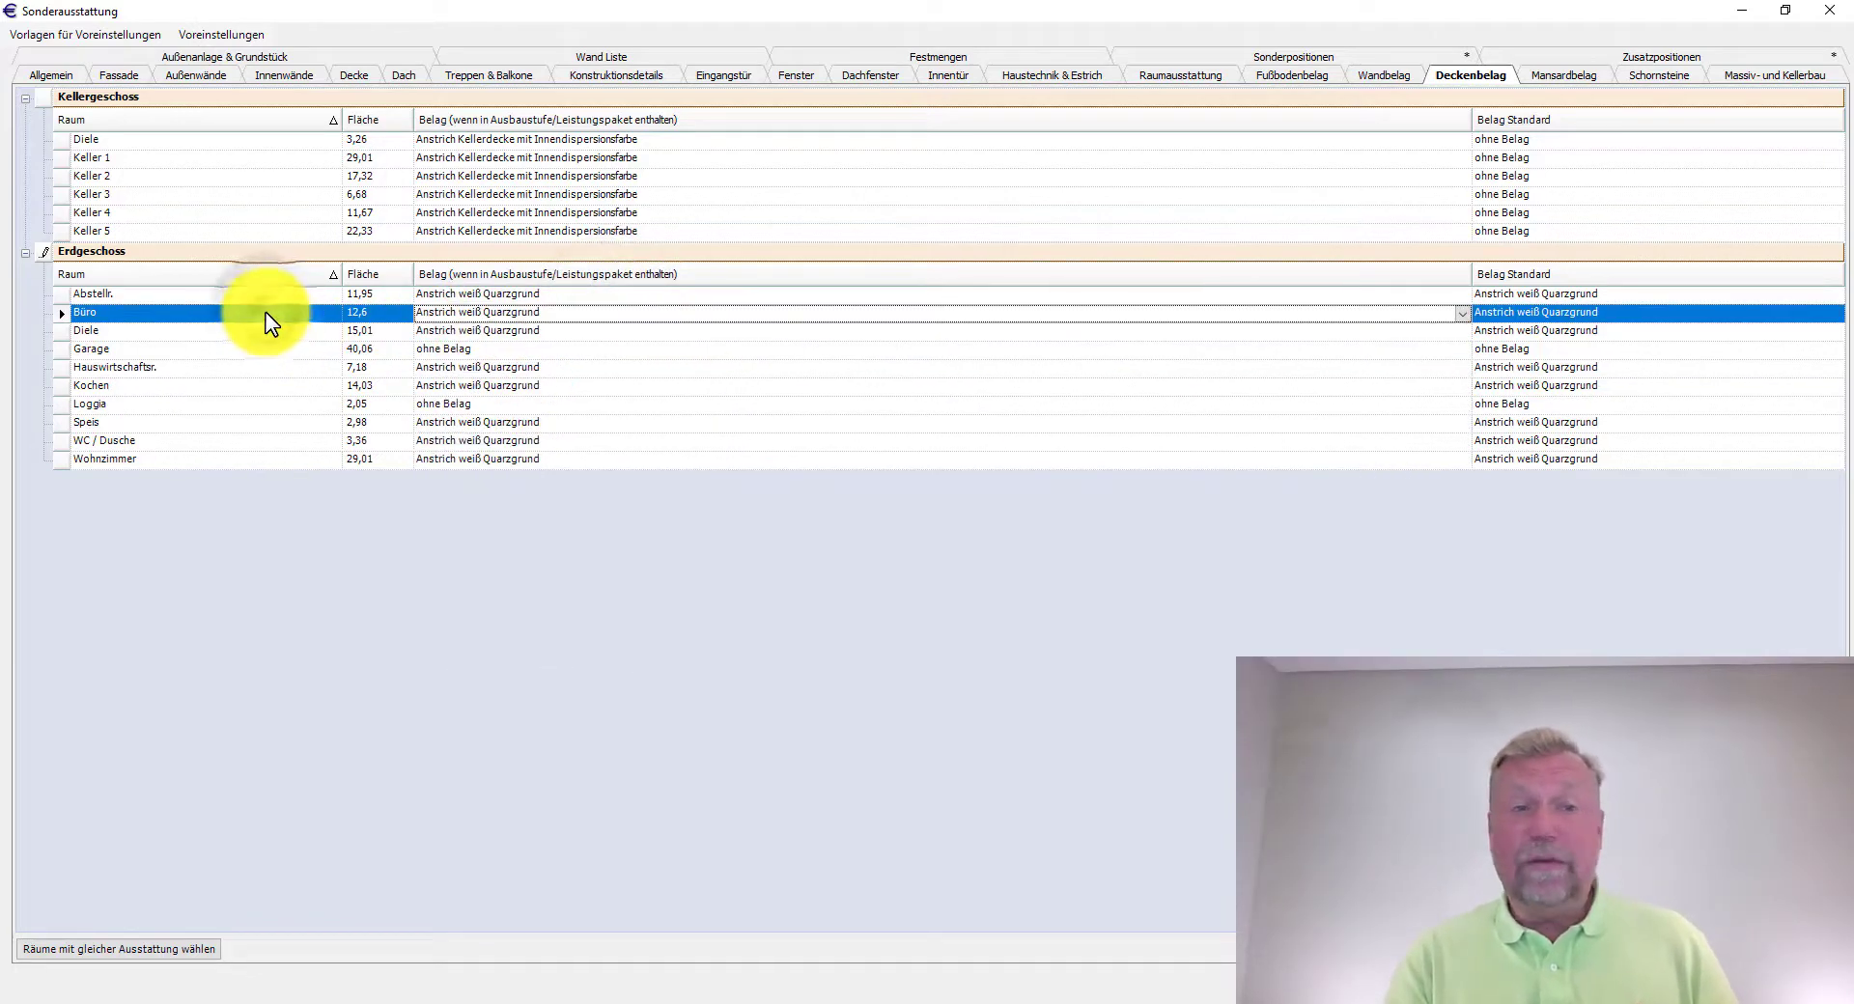
# - Pick Büro and use 'Räume mit gleicher Ausstattung wählen' to select all Anstrich weiß Quarzgrund rooms
pyautogui.keyDown('ctrl'); pyautogui.click(217, 294); pyautogui.keyUp('ctrl')
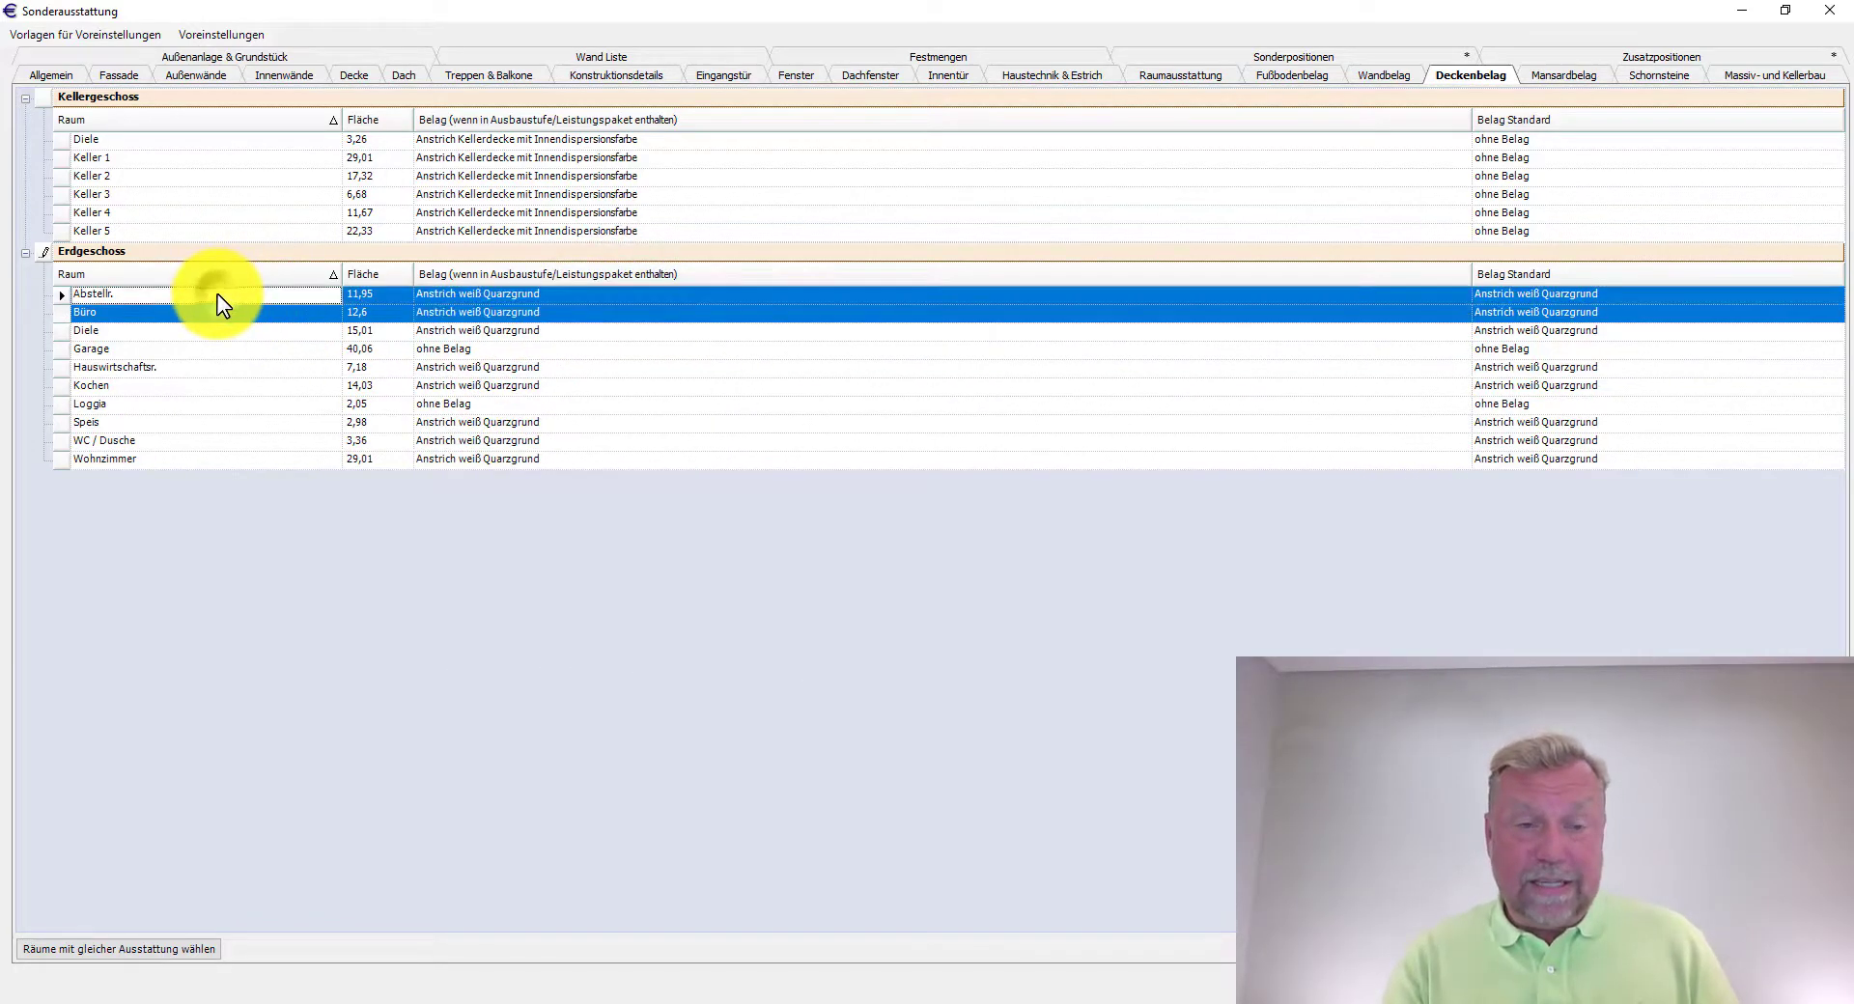
pyautogui.keyDown('ctrl'); pyautogui.click(198, 315); pyautogui.keyUp('ctrl')
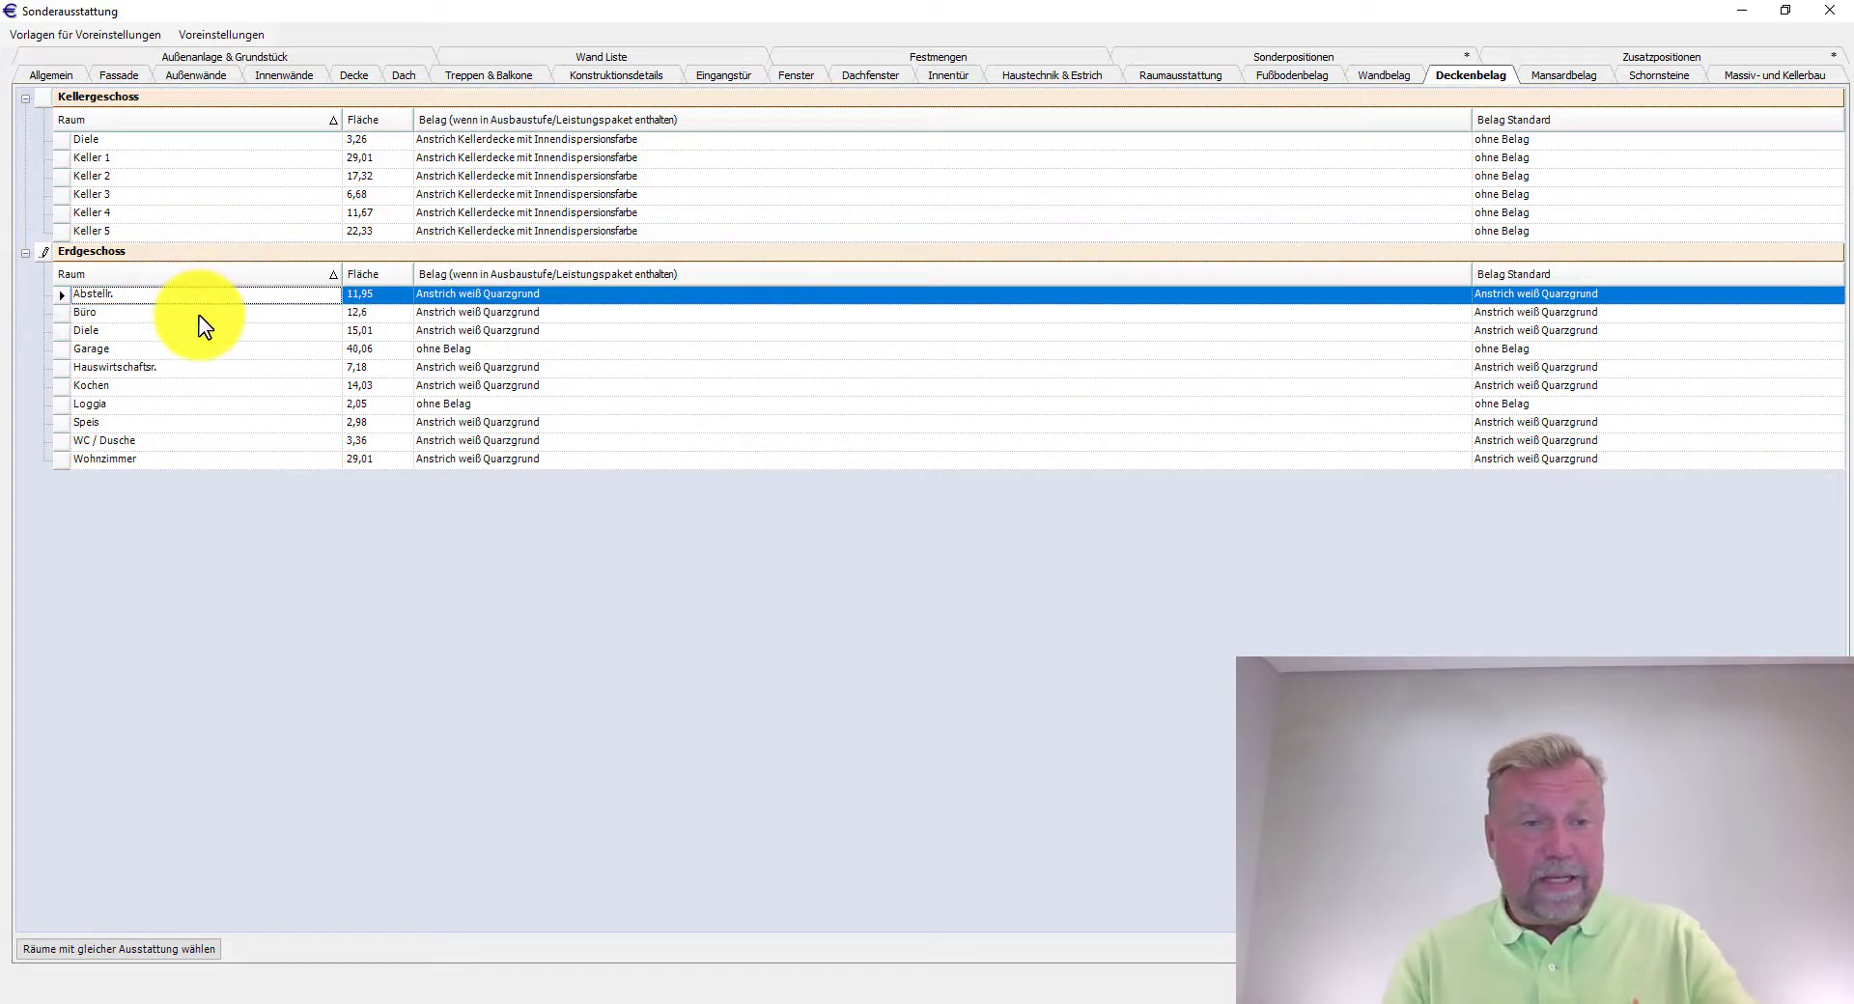
pyautogui.click(123, 314)
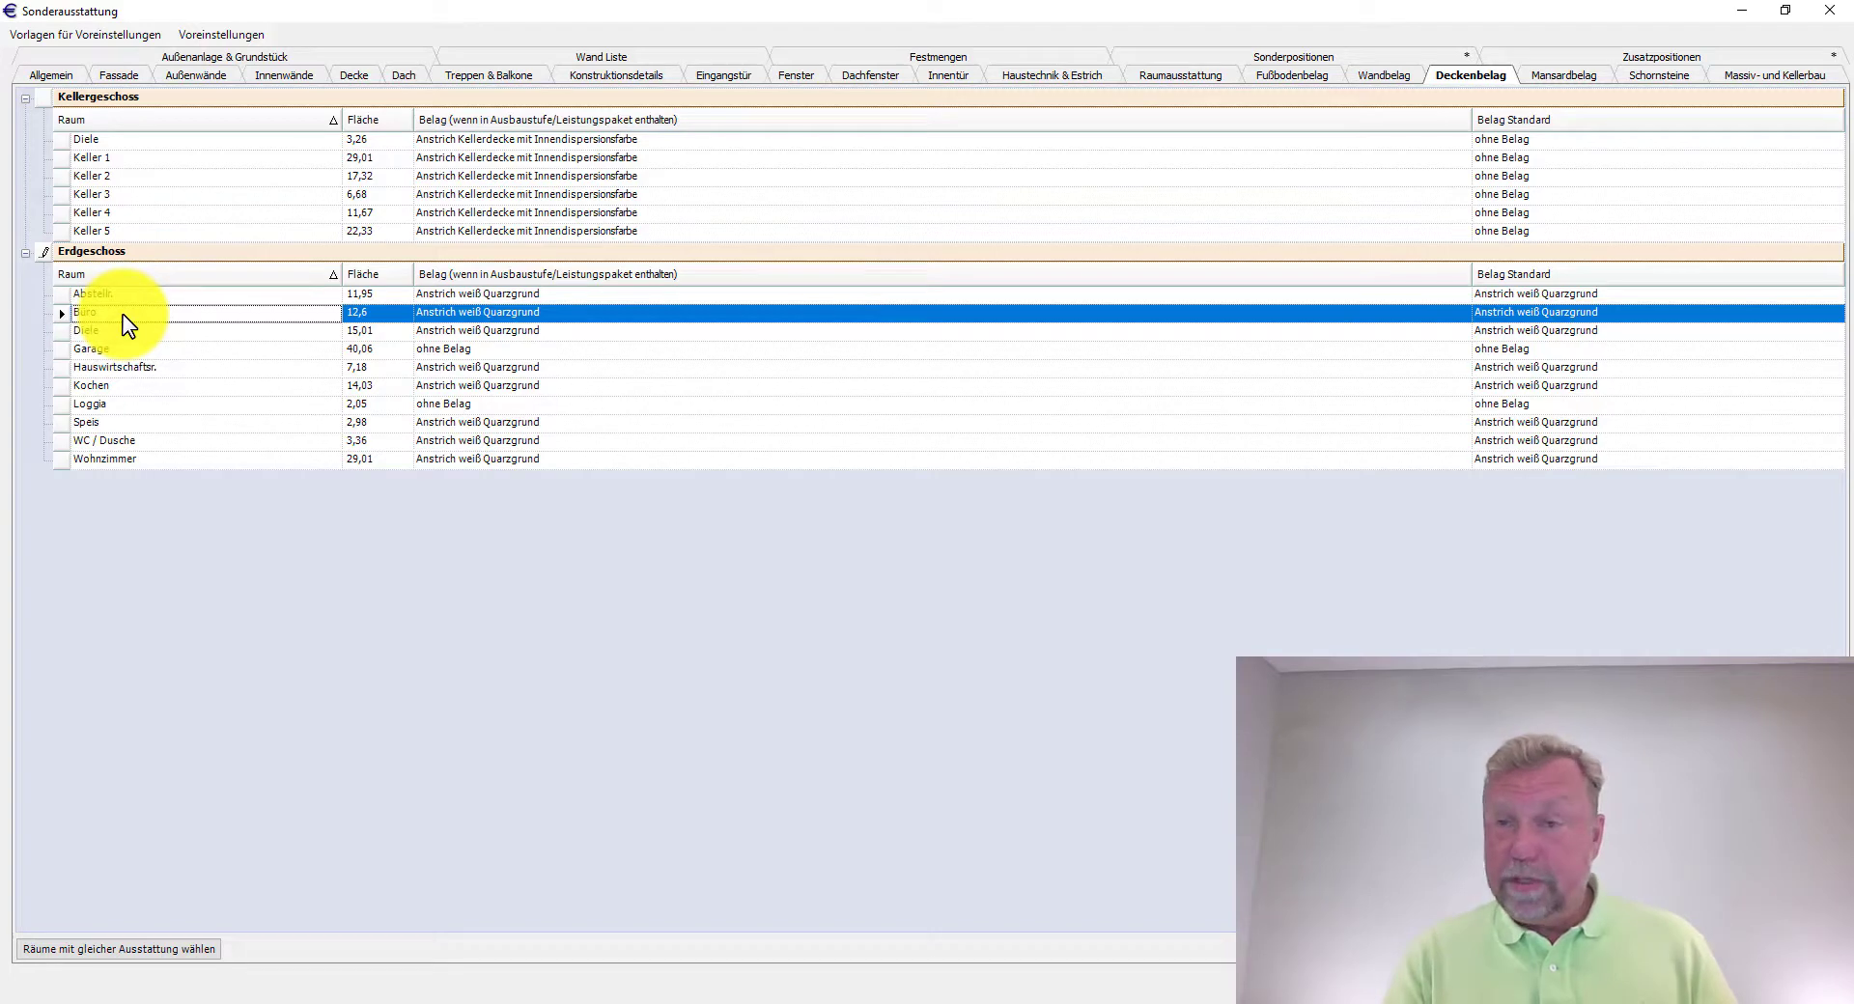
pyautogui.click(94, 956)
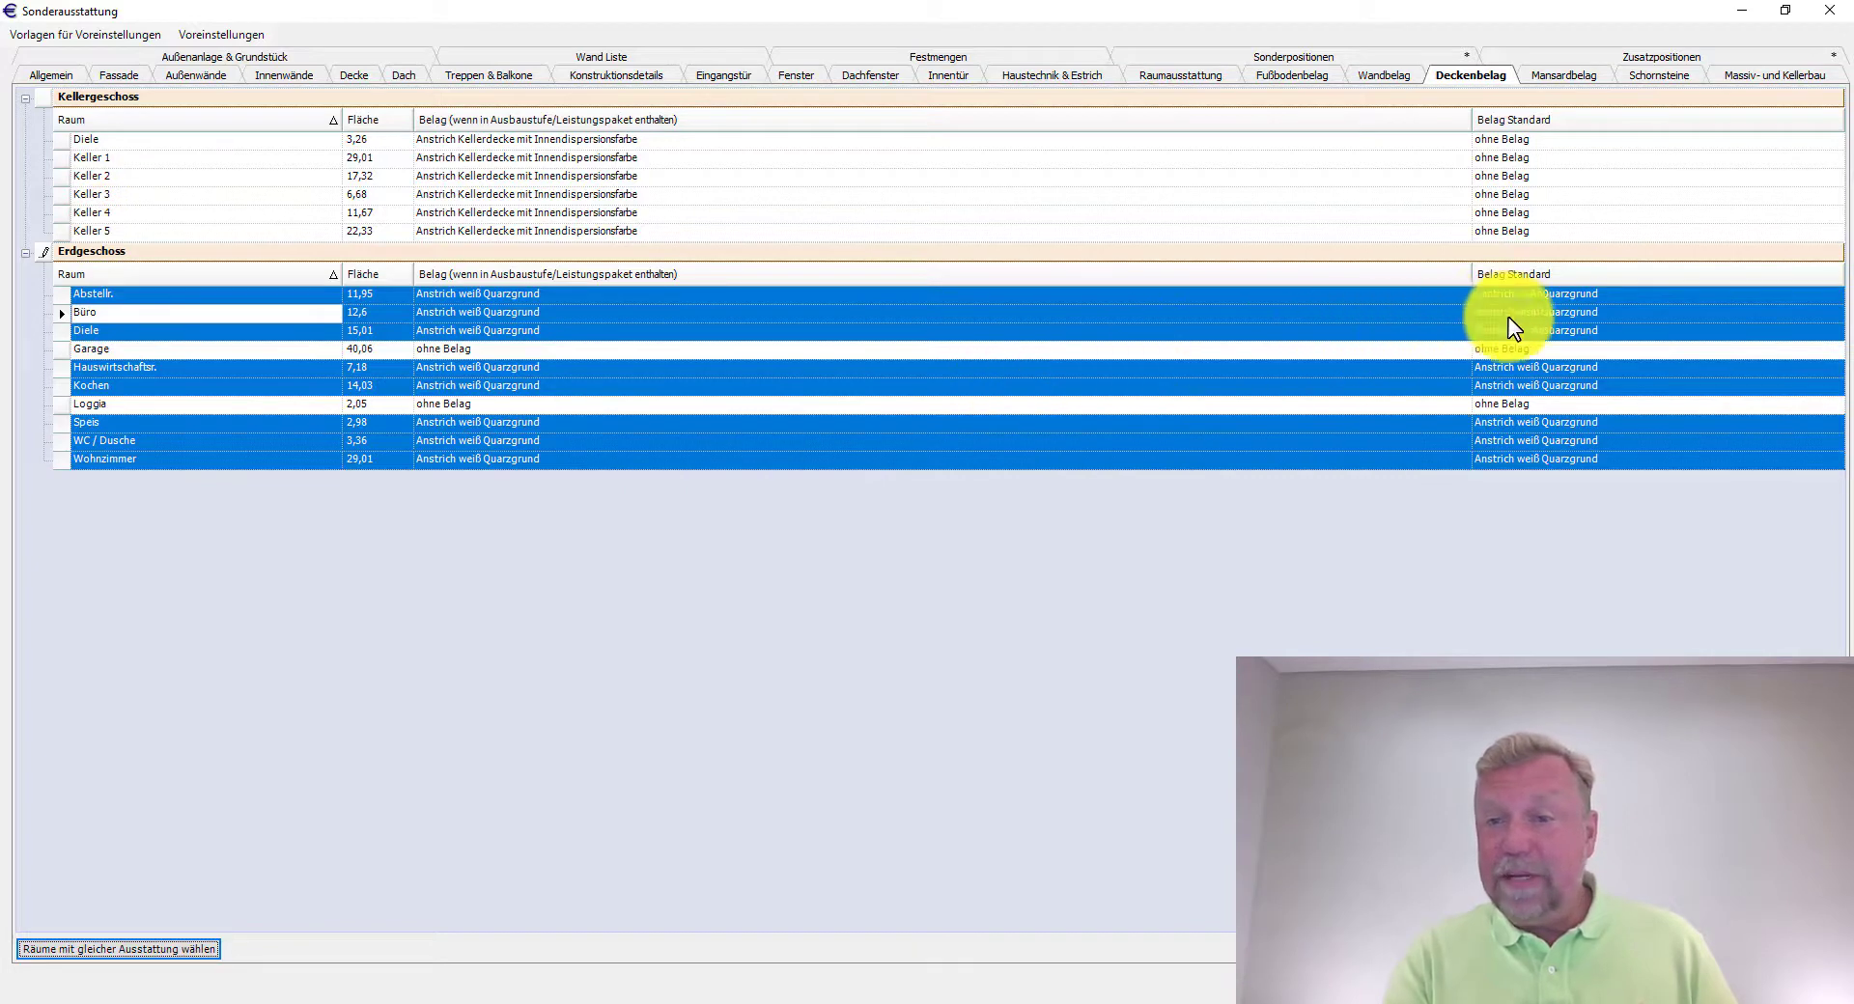
# - Set the selected ground-floor ceilings to Edelputz weiß
pyautogui.click(1462, 295)
pyautogui.click(1462, 296)
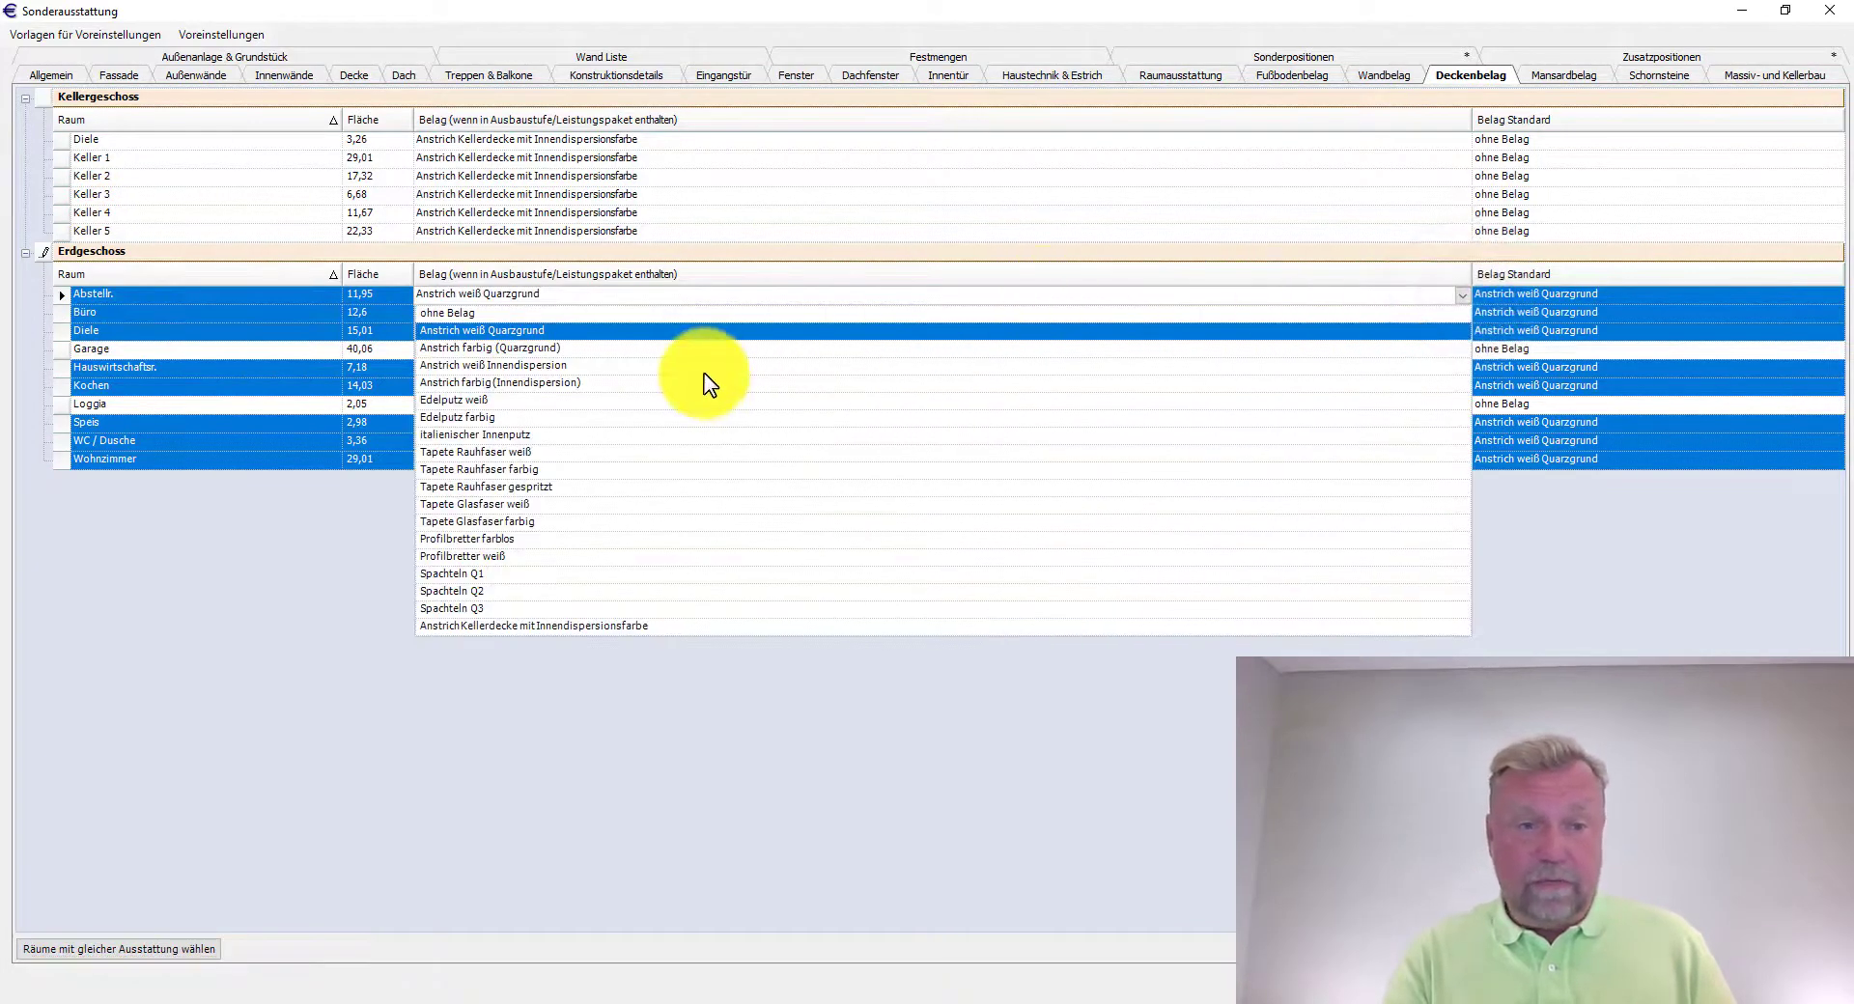
pyautogui.click(454, 401)
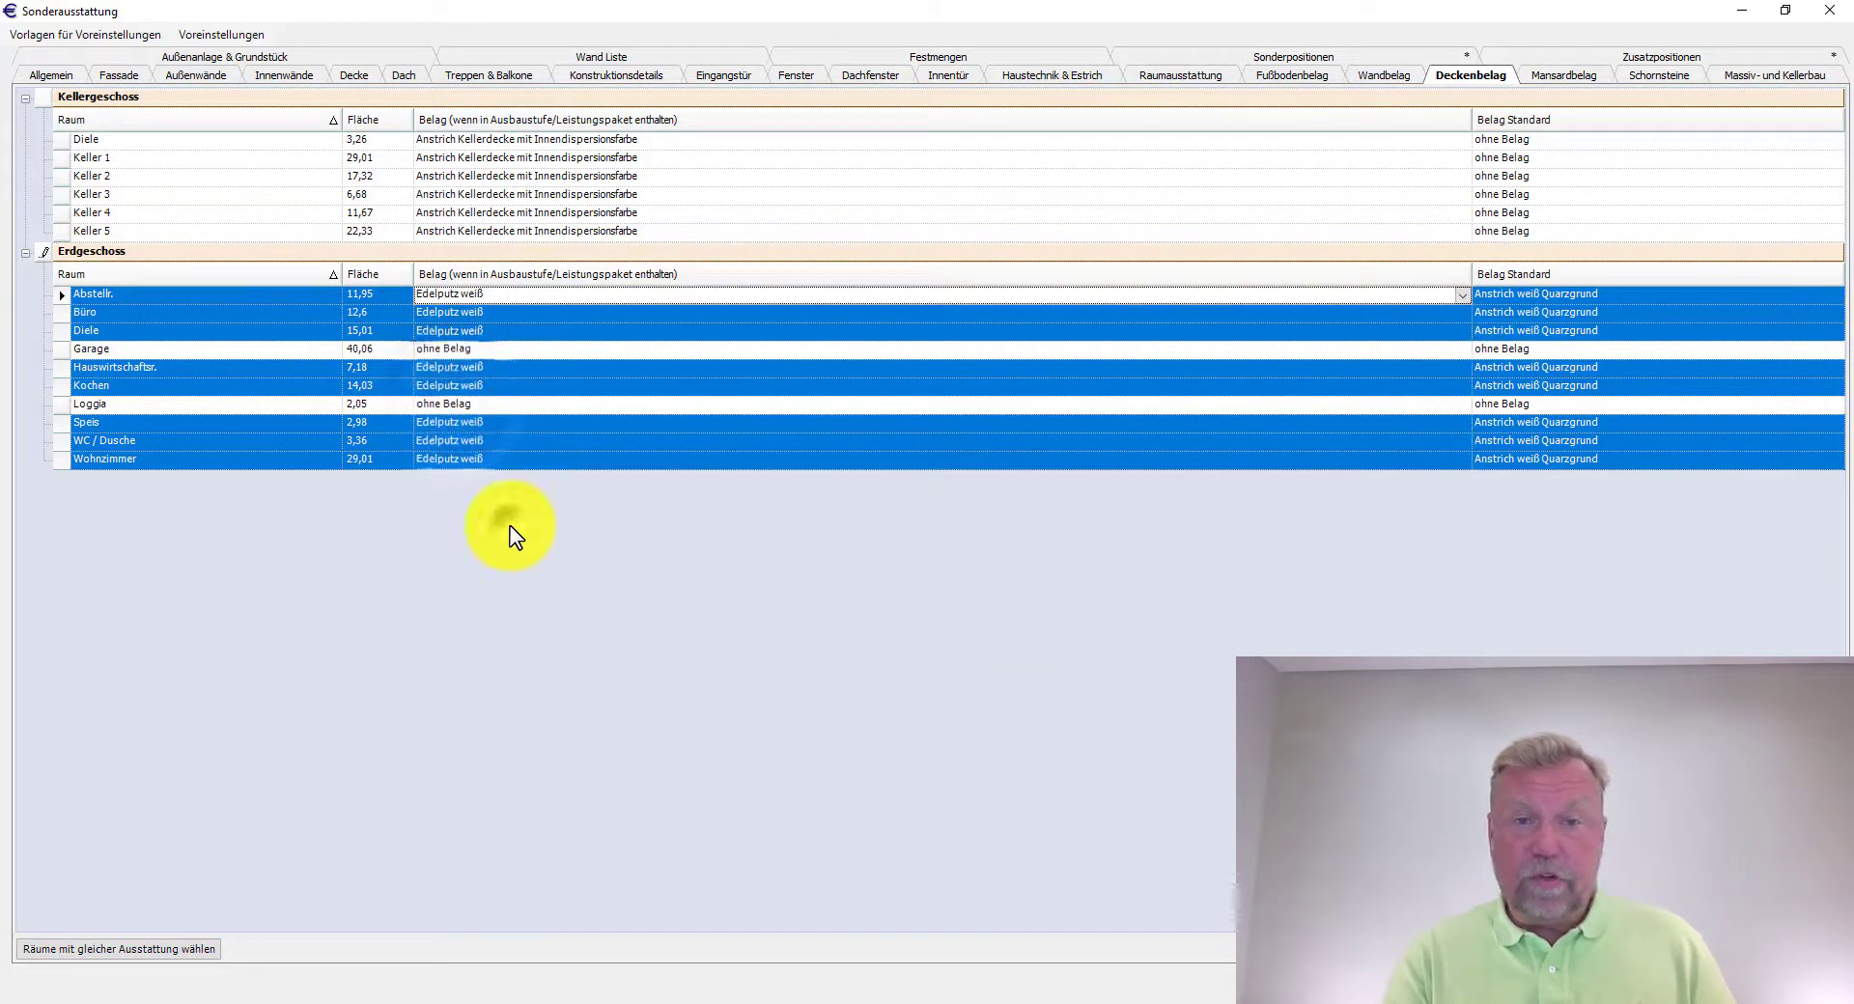
# - Reset Speis to Anstrich weiß Quarzgrund, then select all rooms finished like WC / Dusche
pyautogui.click(890, 495)
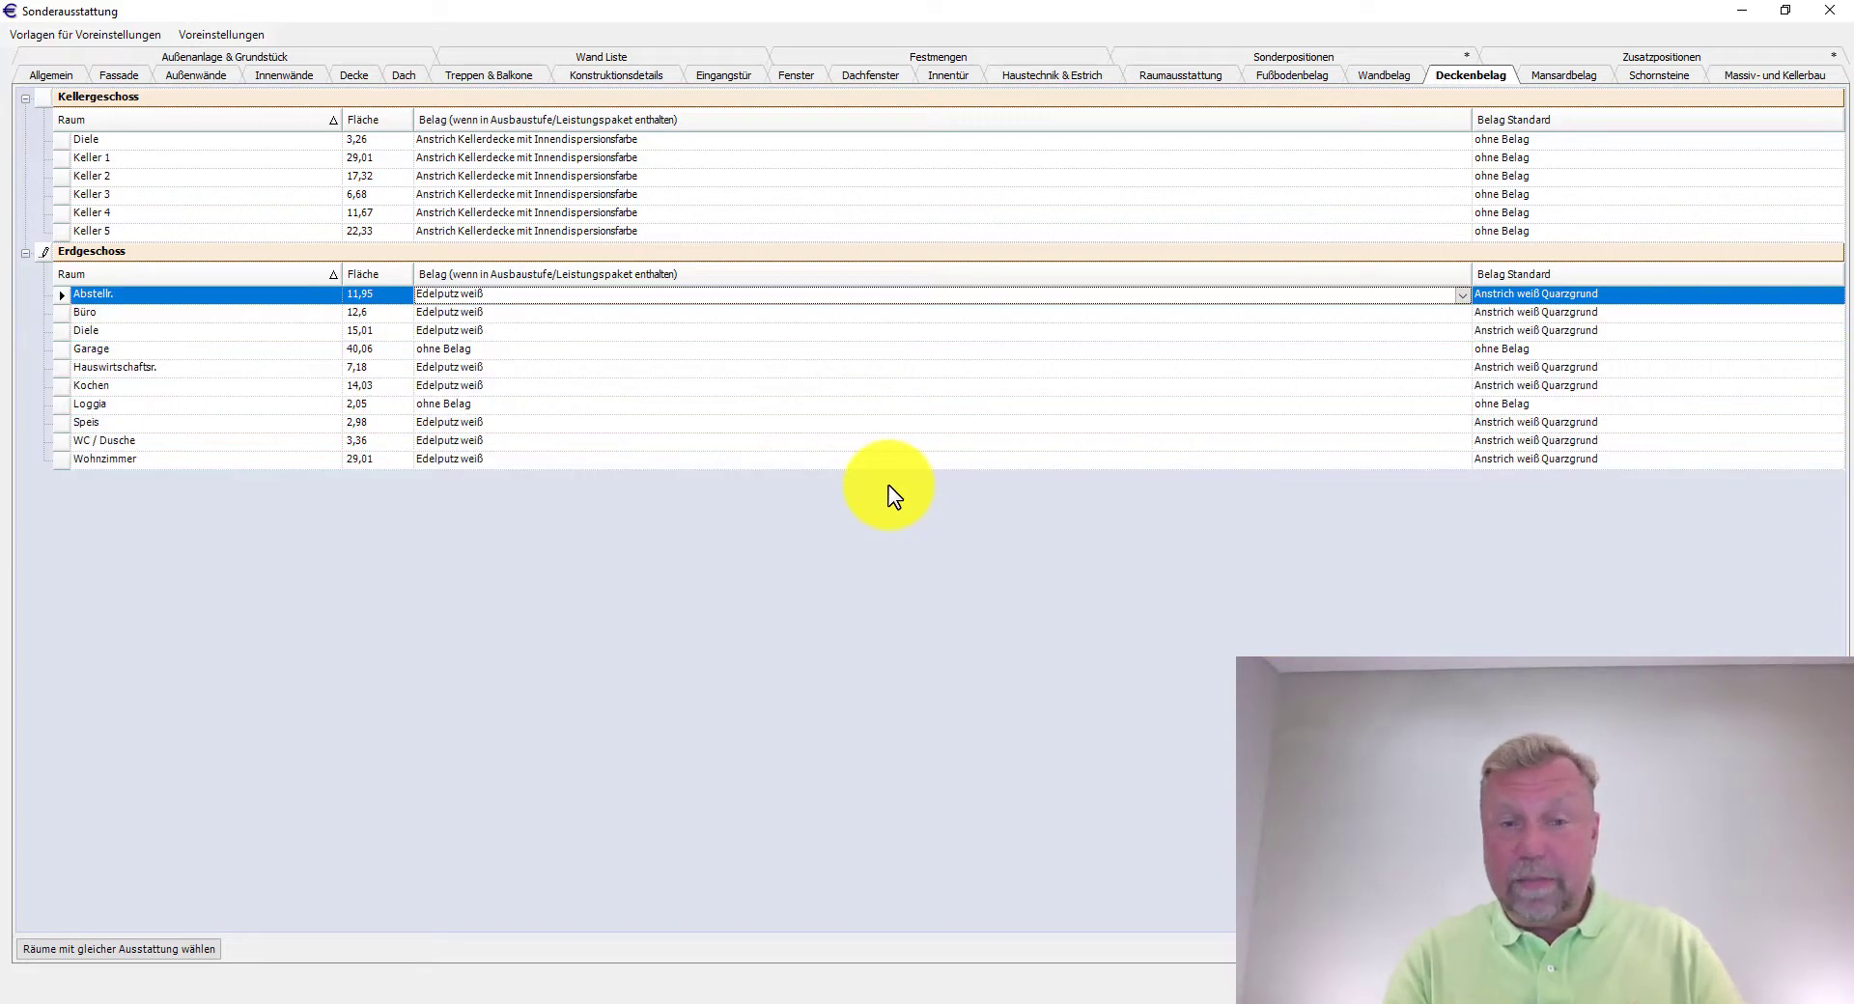
pyautogui.click(1462, 423)
pyautogui.click(521, 460)
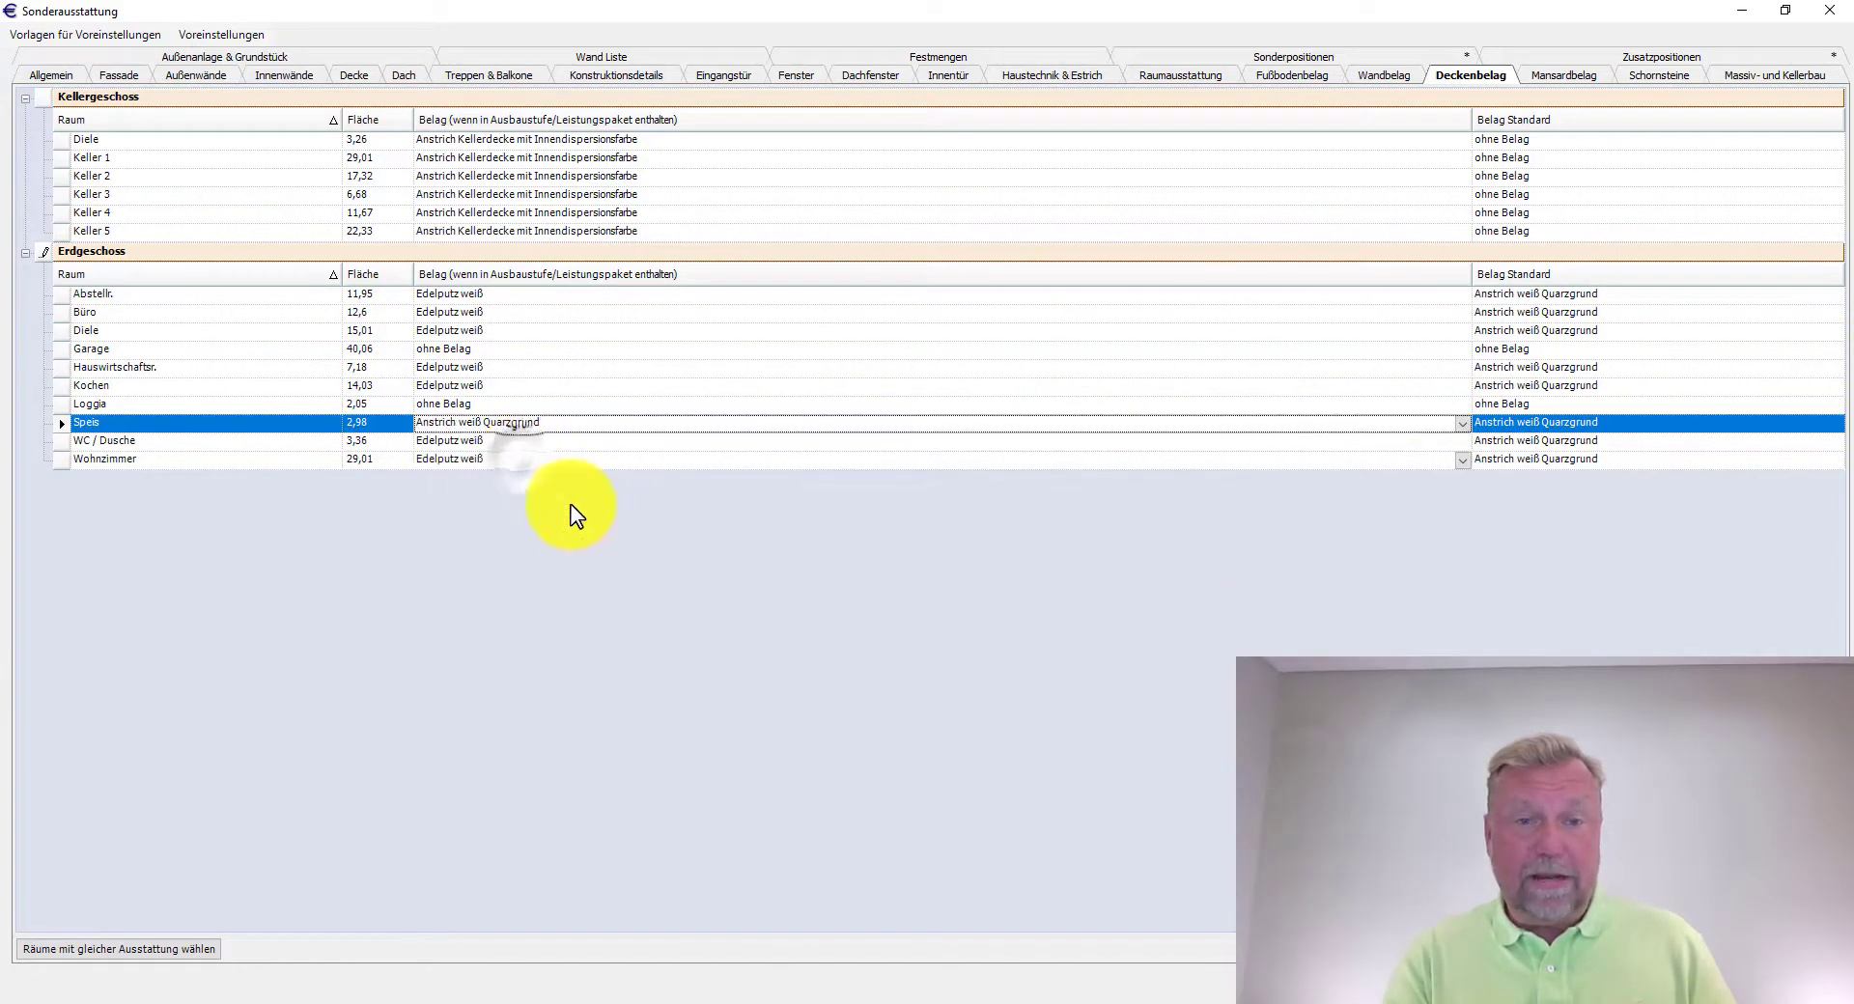
pyautogui.keyDown('ctrl'); pyautogui.click(95, 444); pyautogui.keyUp('ctrl')
pyautogui.click(95, 446)
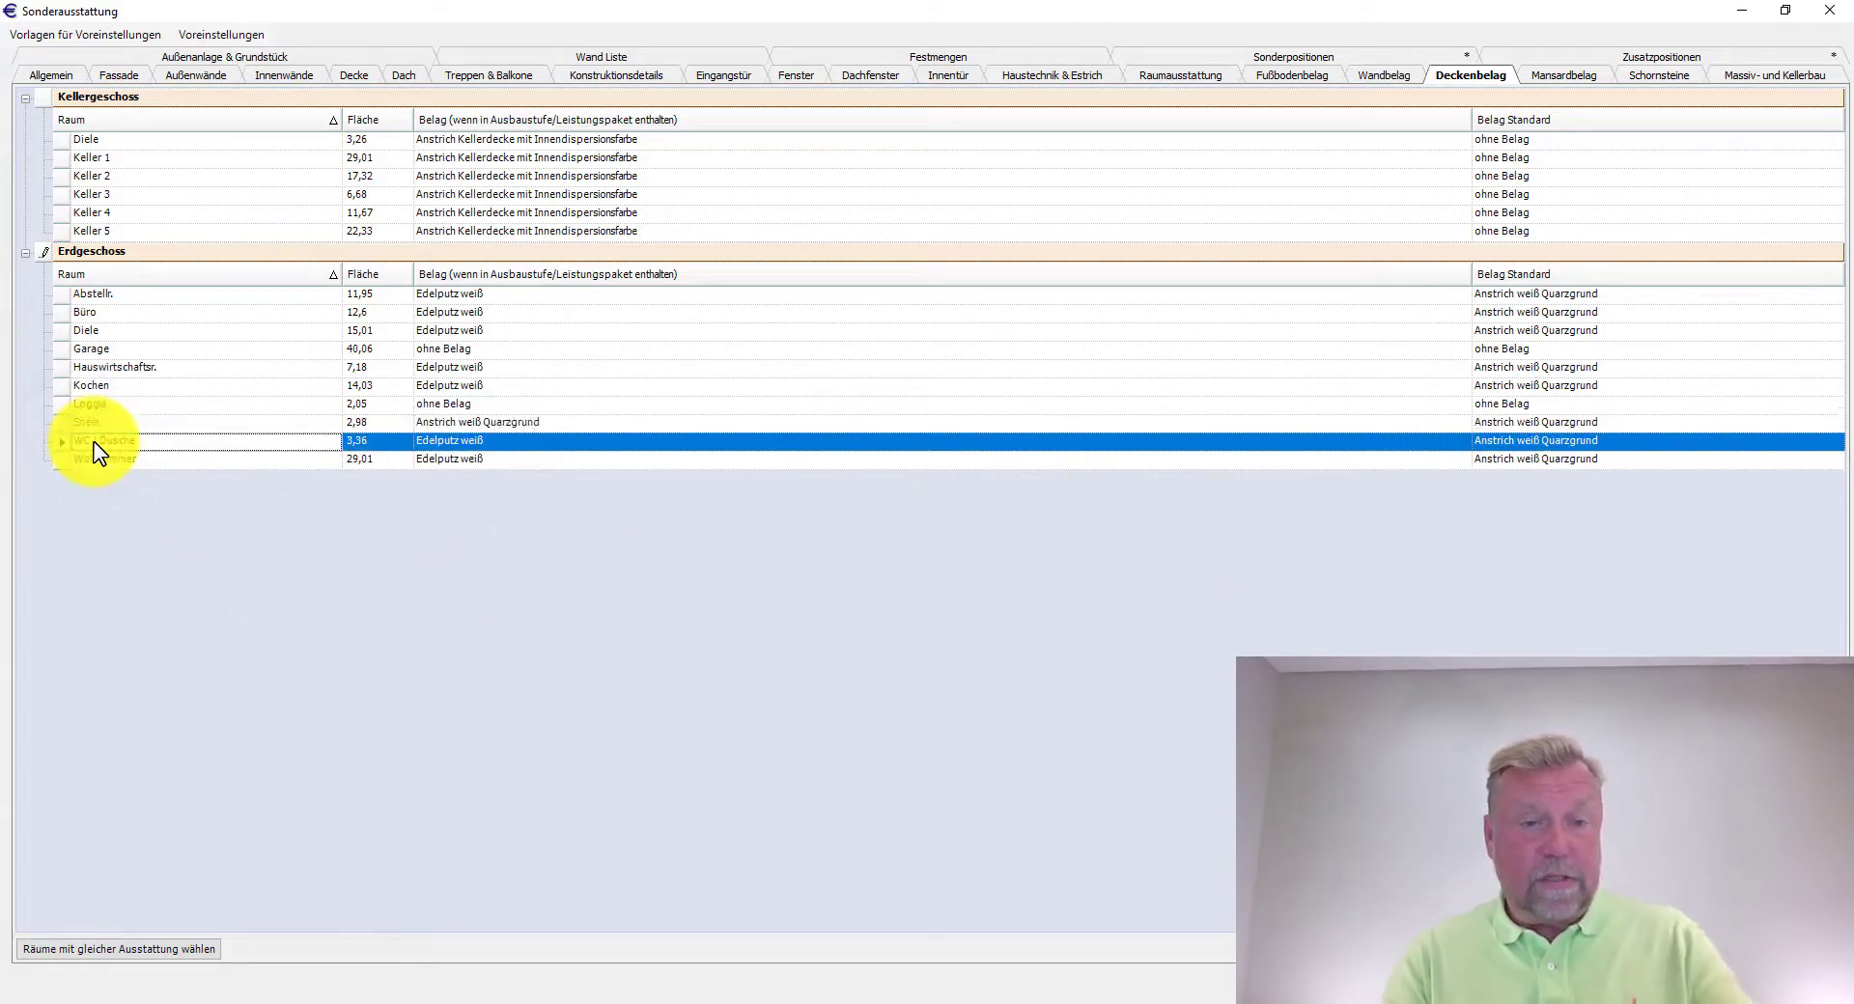
pyautogui.click(140, 948)
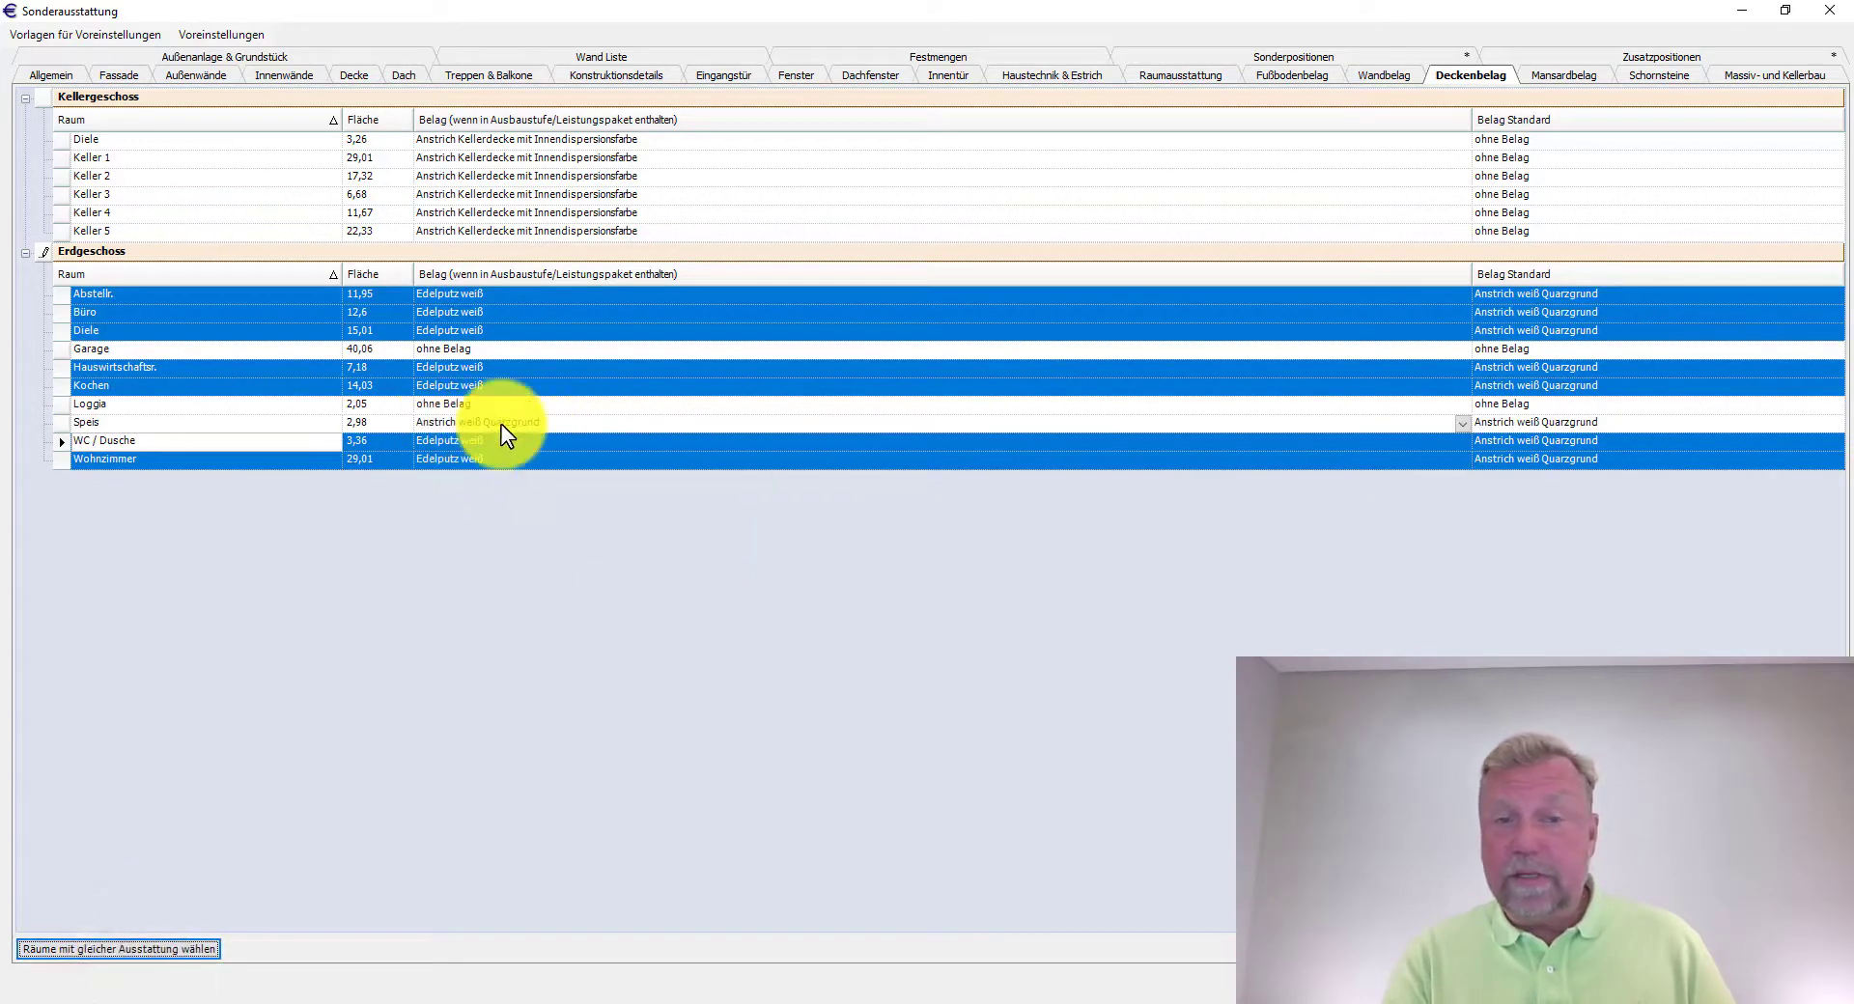